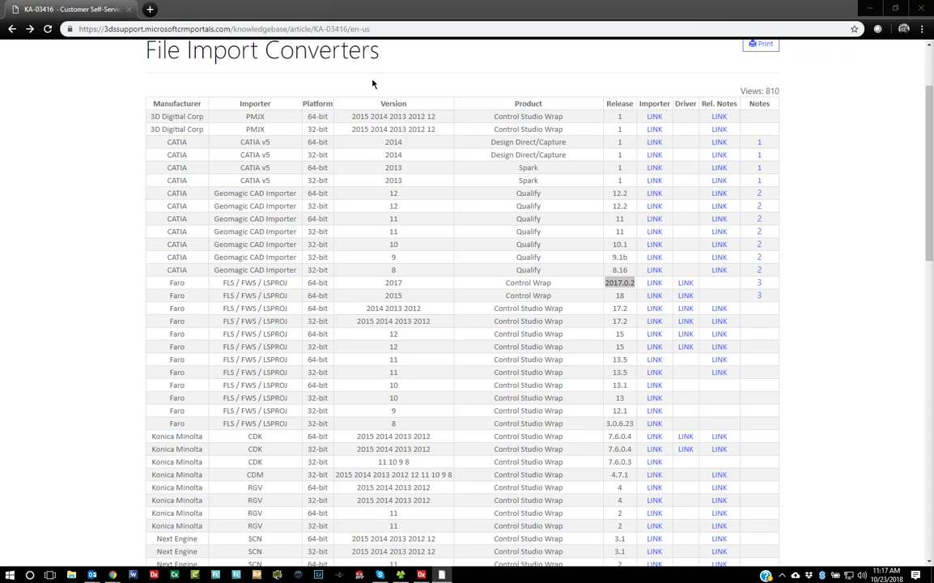
Examine the heading and converter table of the File Import Converters article in the knowledge base.
scroll(115, 188, "up", 3)
left_click_drag(153, 161, 456, 170)
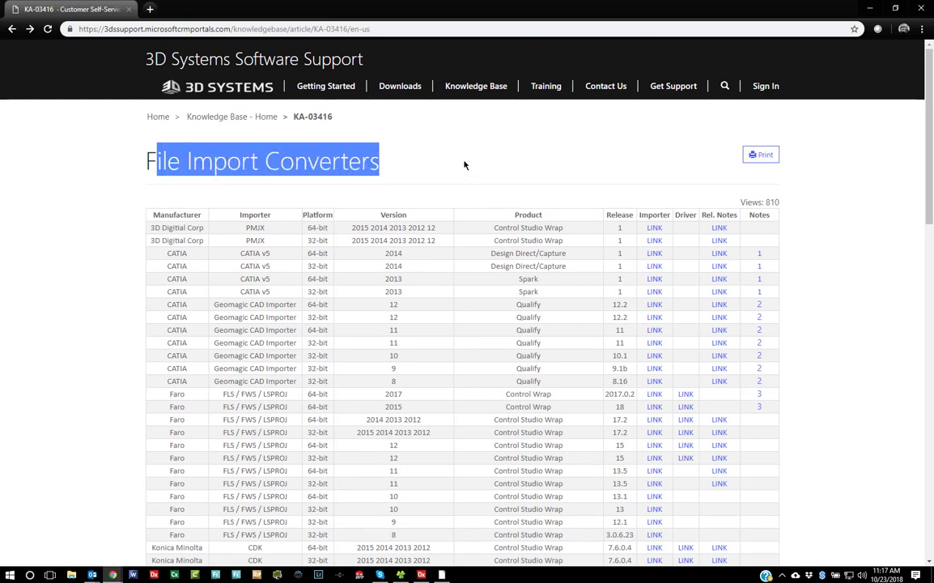
left_click(126, 174)
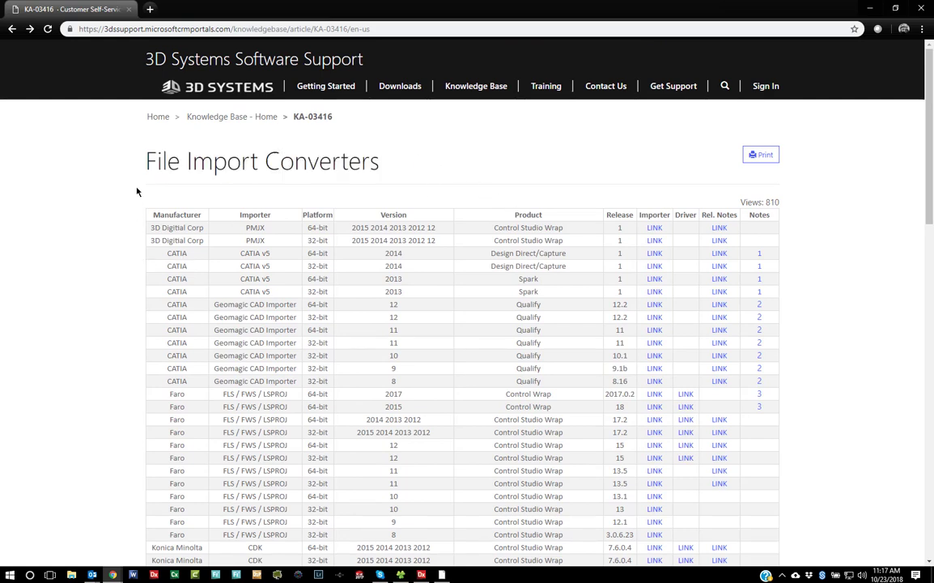
left_click_drag(132, 143, 384, 166)
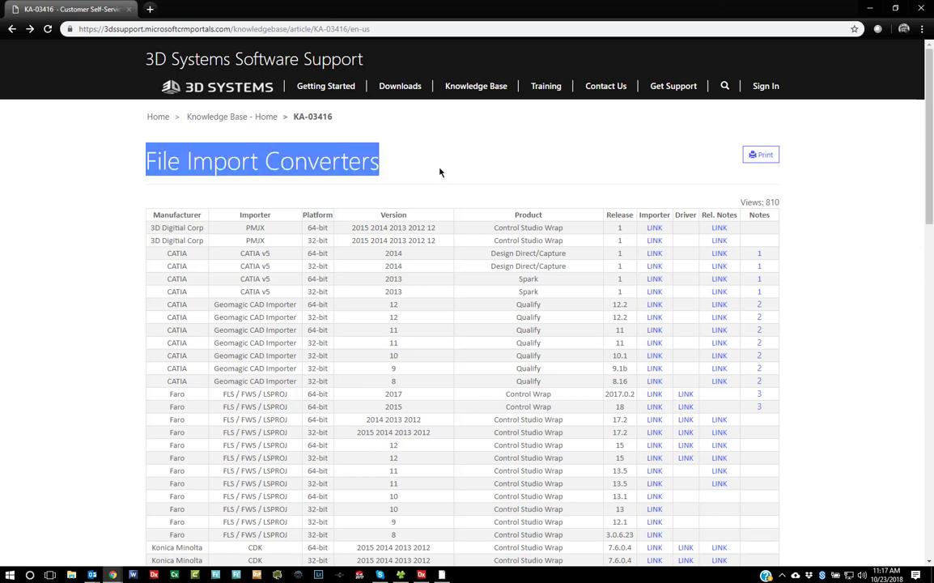
left_click(392, 173)
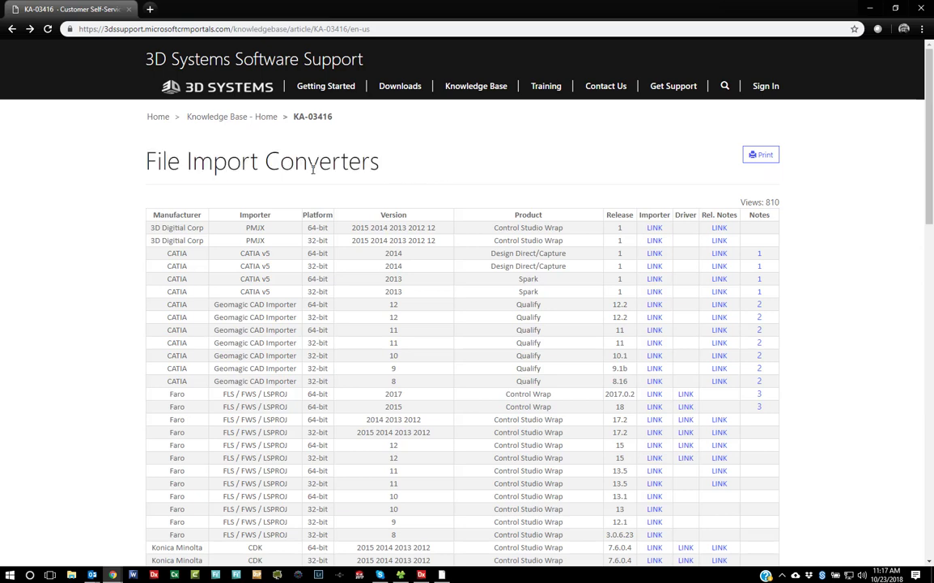
scroll(134, 202, "down", 1)
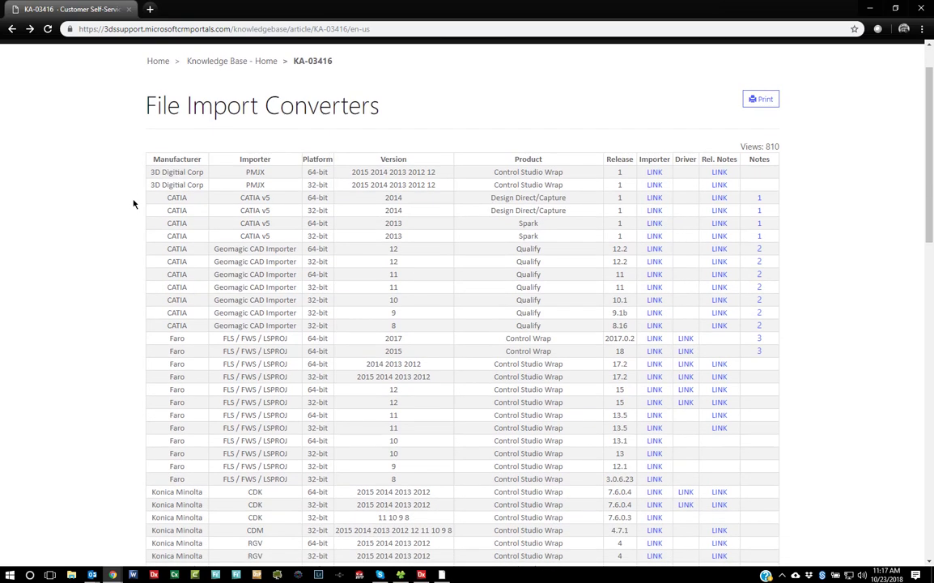
scroll(150, 235, "up", 1)
scroll(144, 190, "down", 1)
Look up the product and release for the 64-bit Faro FLS / FWS / LSPROJ importer, version 2017.
left_click_drag(169, 338, 173, 338)
left_click(228, 339)
left_click_drag(228, 339, 313, 338)
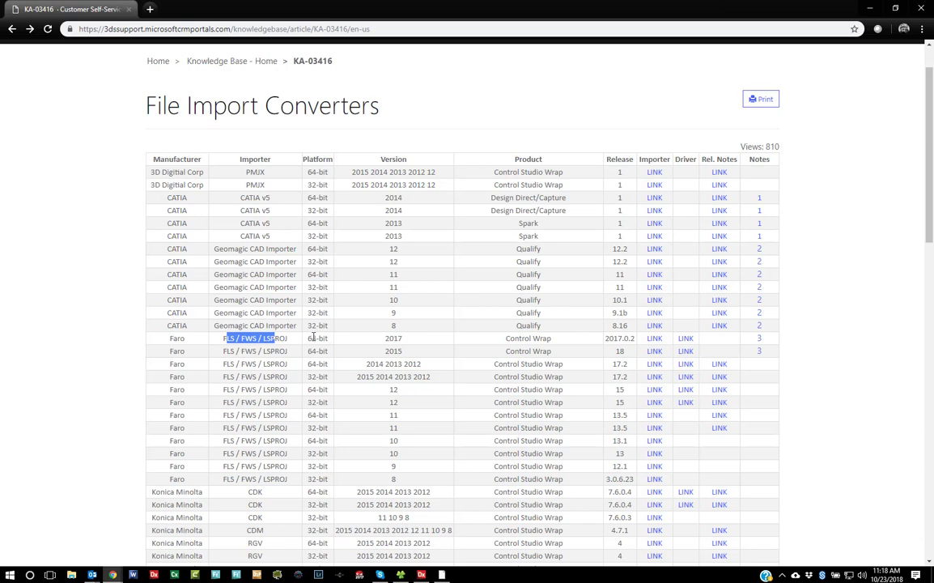
double_click(393, 339)
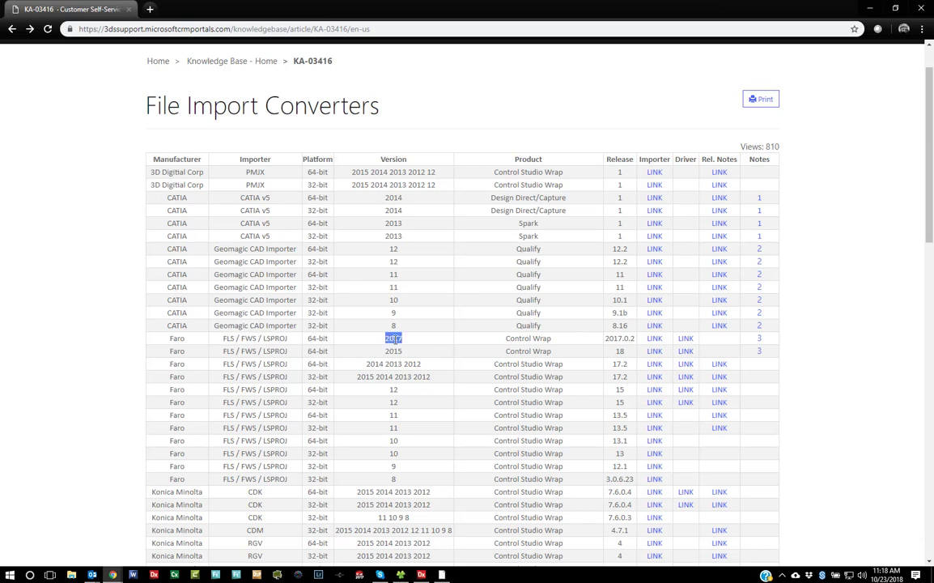
double_click(541, 338)
left_click_drag(610, 338, 625, 339)
left_click(627, 339)
double_click(621, 338)
left_click(549, 340)
Switch to Geomagic Design X and import the house scan with a scanning range radius of 0 (full range) and metres as the unit.
left_click(421, 574)
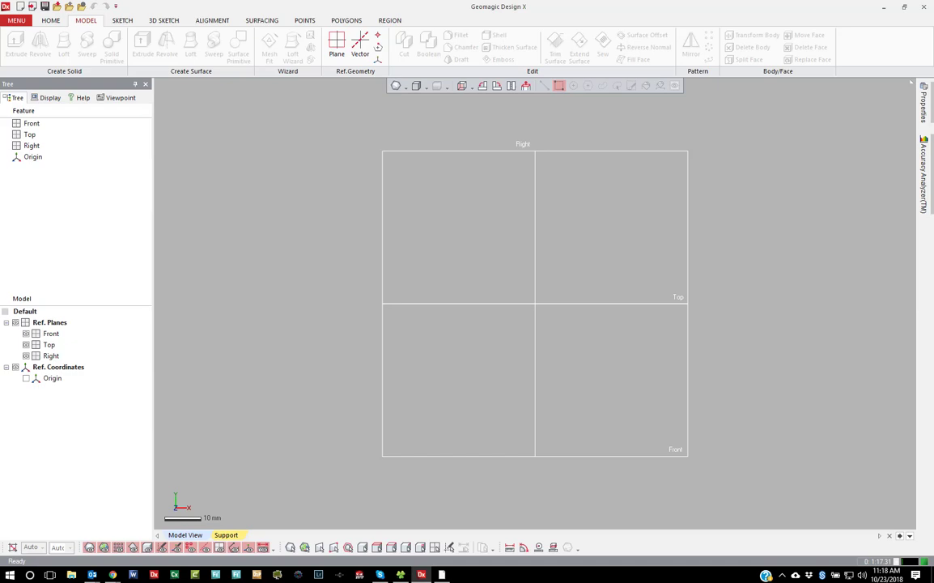
left_click_drag(343, 212, 328, 225)
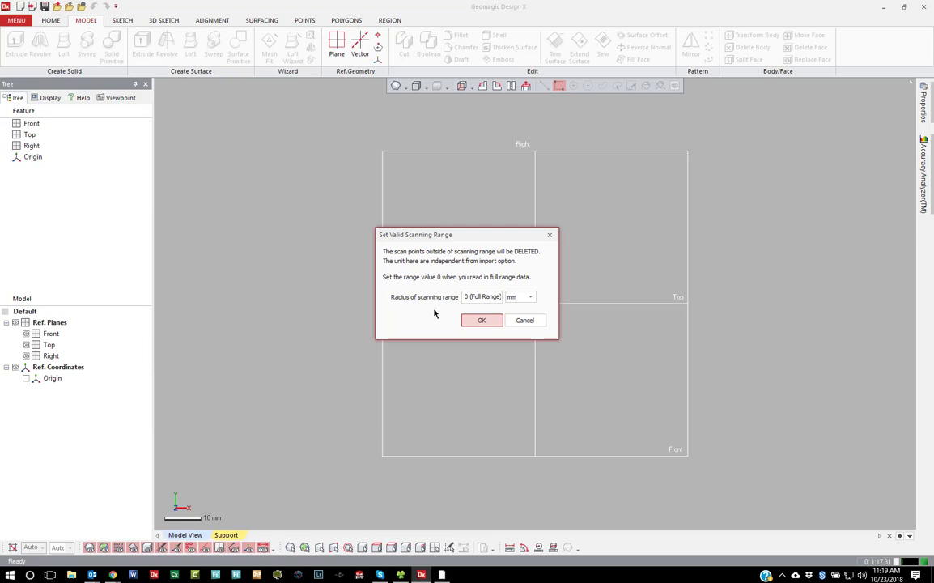
left_click(520, 297)
left_click(520, 297)
left_click(495, 297)
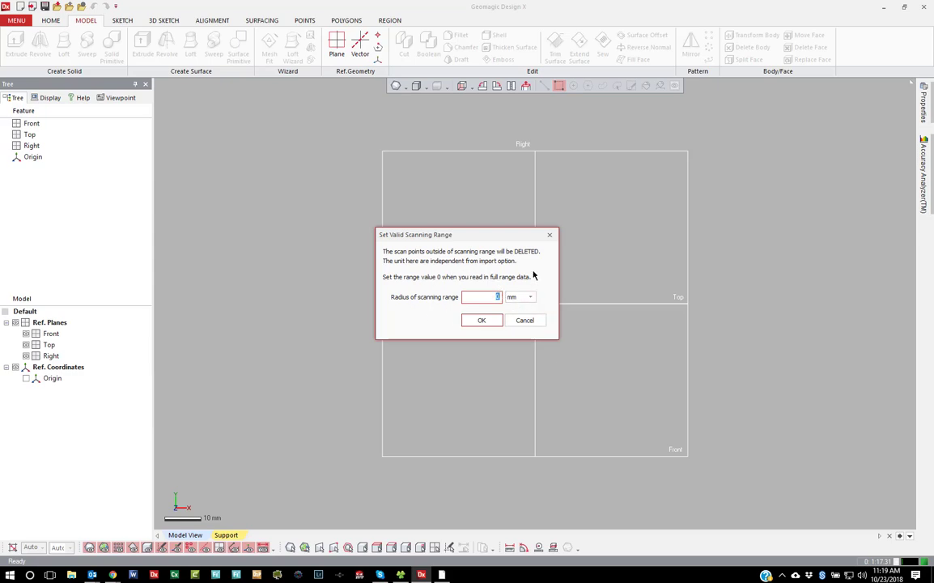
left_click(482, 320)
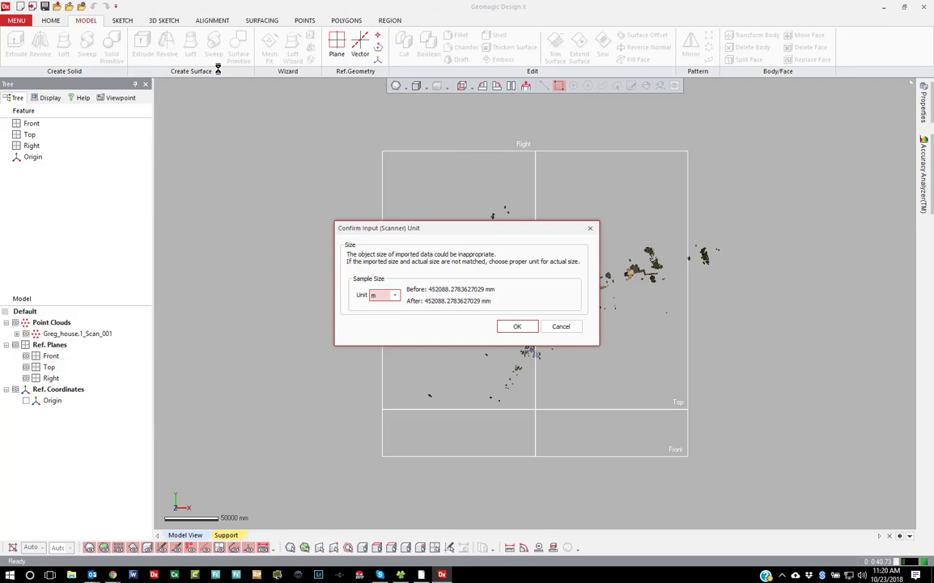
left_click(517, 326)
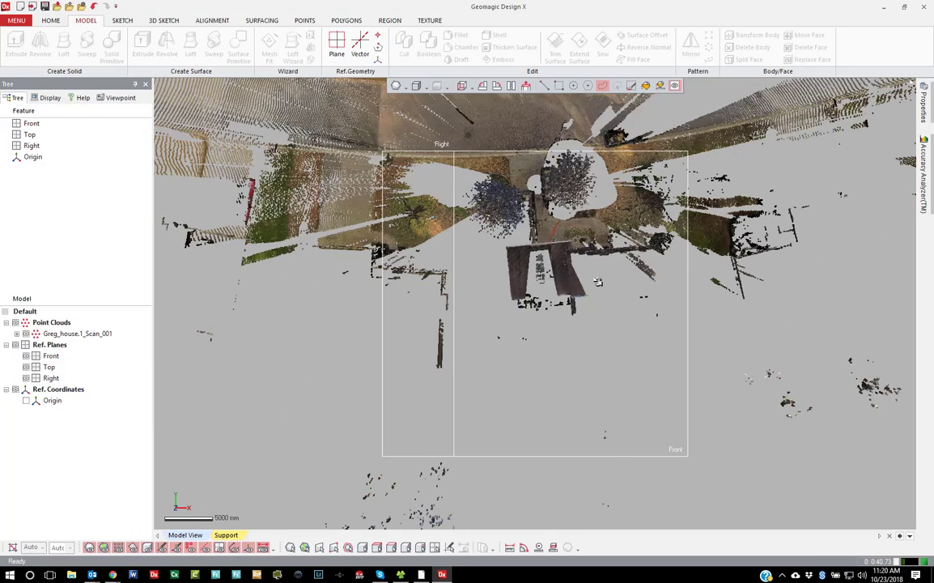
Hide all reference planes and view the imported point cloud from above.
right_click_drag(772, 301, 19, 369)
left_click(15, 345)
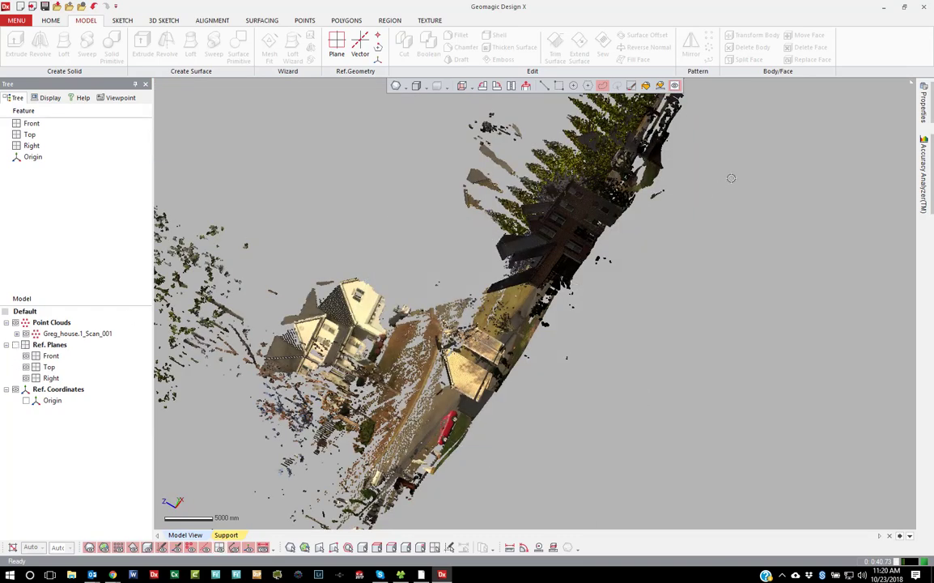
right_click_drag(751, 386, 617, 391)
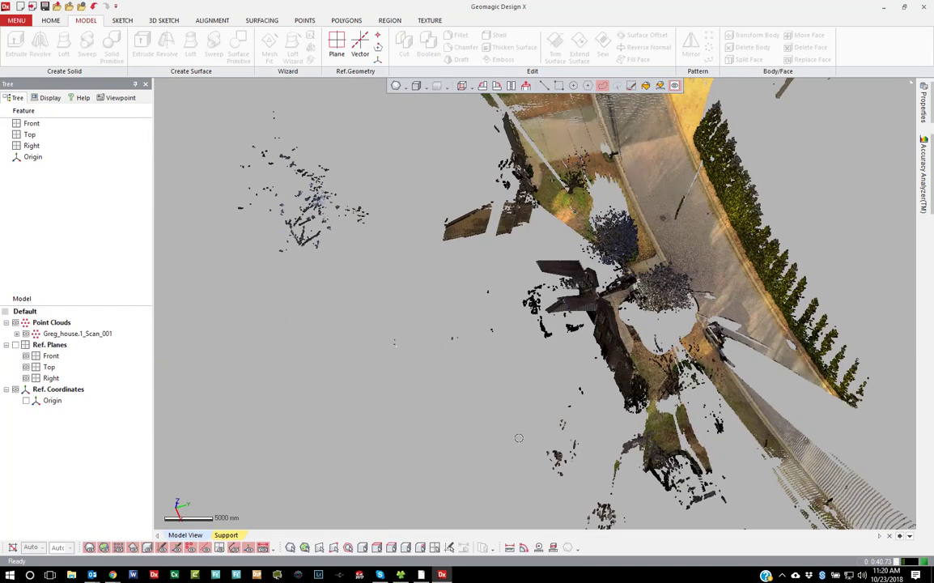
right_click_drag(311, 362, 593, 332)
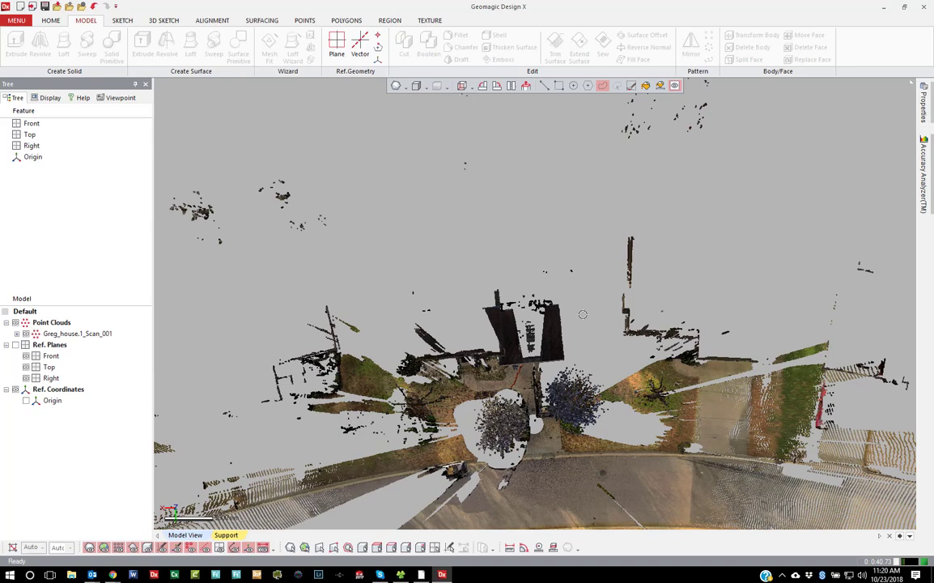
right_click_drag(448, 253, 459, 191)
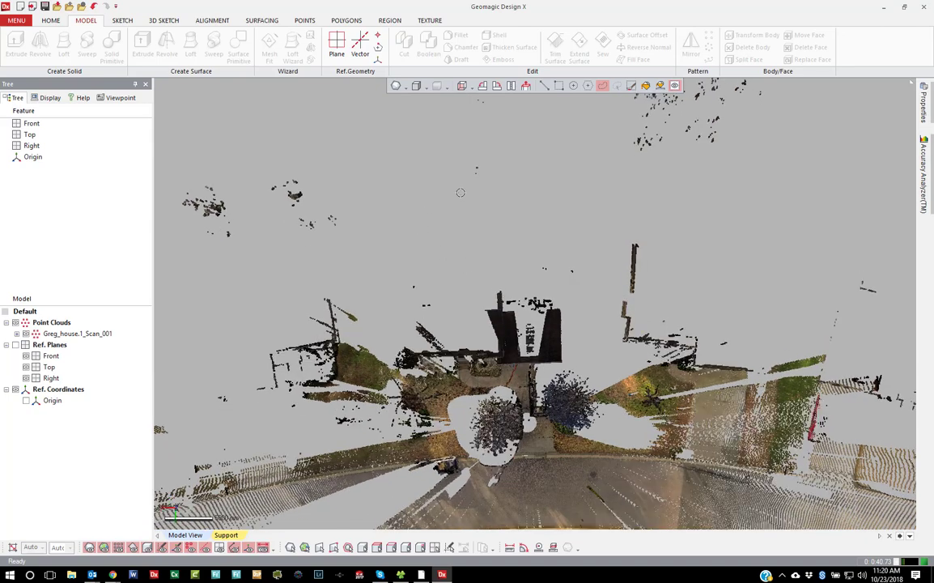
Select the house and its front yard with a rectangle, invert the selection, and delete all surrounding points.
left_click(558, 87)
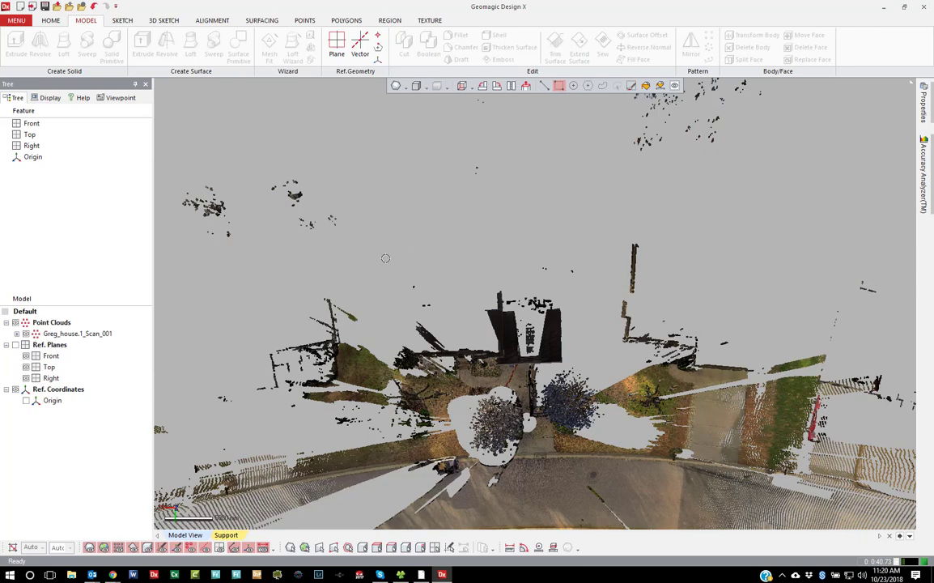
left_click_drag(383, 263, 591, 467)
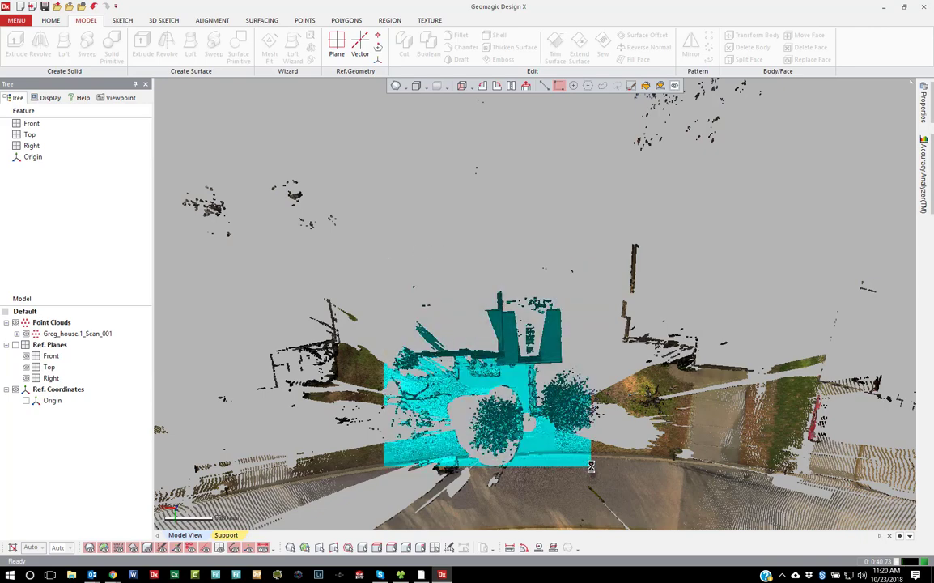
right_click(487, 231)
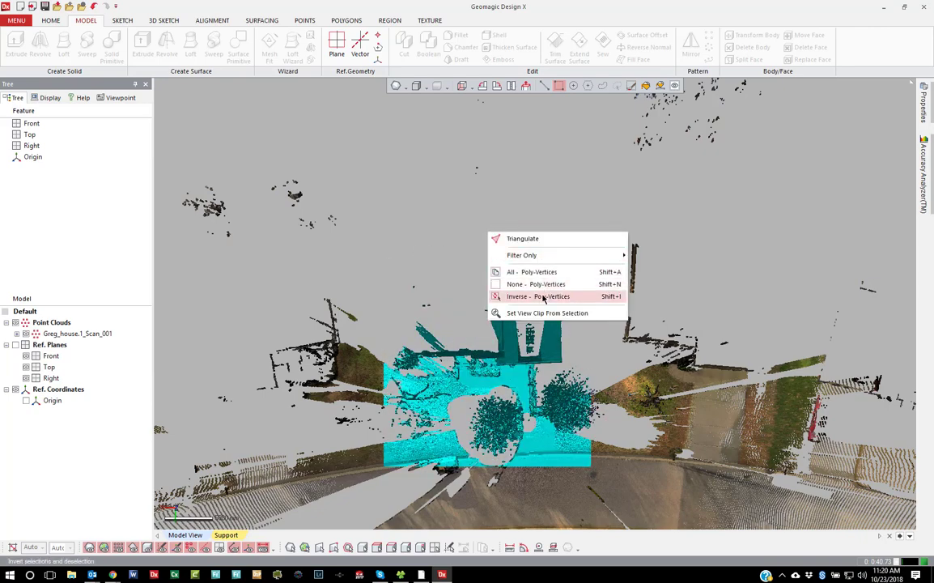
left_click(543, 297)
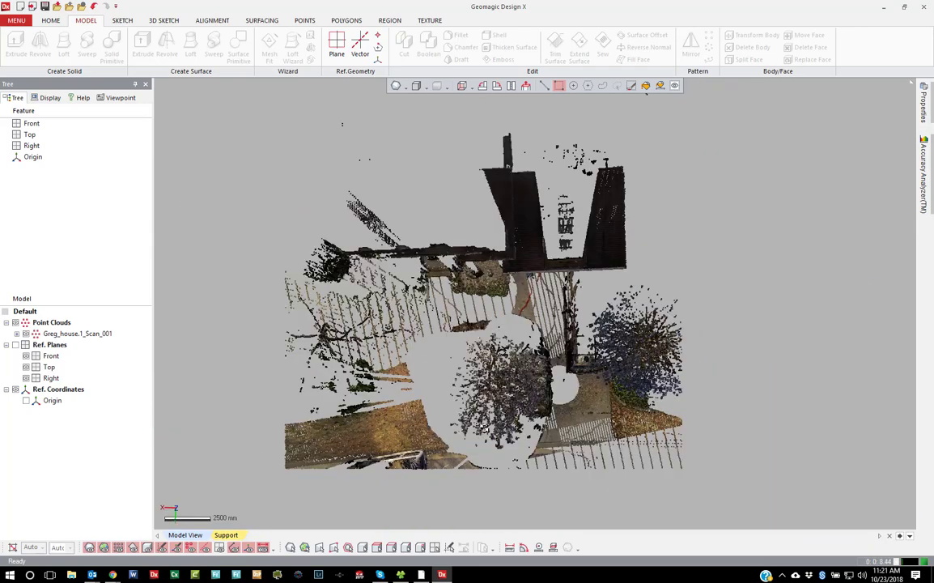
Crop the point cloud to the house itself, deleting the trees, lawn and street points in front of it.
mouse_move(463, 356)
right_mouse_down()
mouse_move(443, 386)
mouse_move(435, 308)
mouse_move(437, 375)
mouse_move(421, 328)
right_mouse_up()
mouse_move(484, 383)
right_mouse_down()
mouse_move(559, 210)
mouse_move(592, 167)
right_mouse_up()
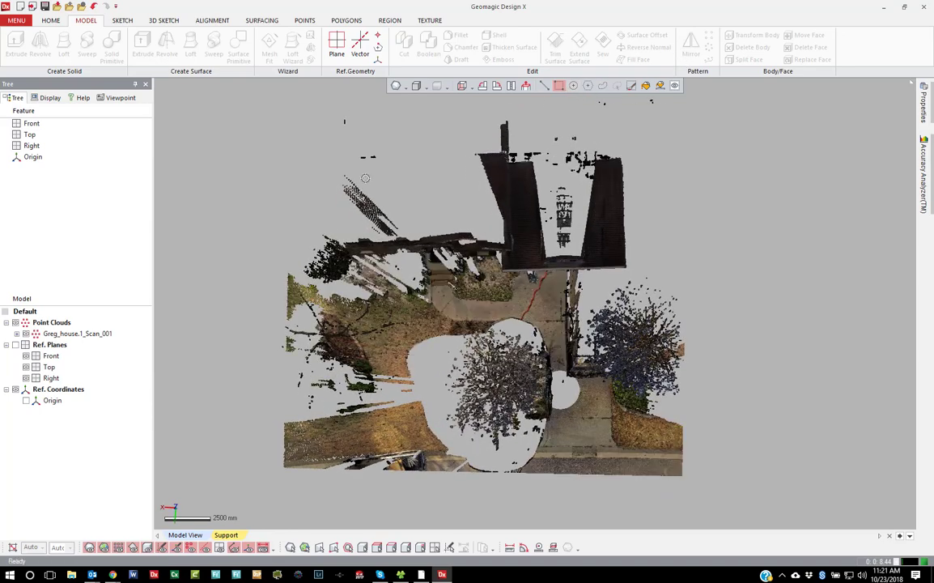
left_click_drag(273, 101, 655, 293)
right_click(691, 253)
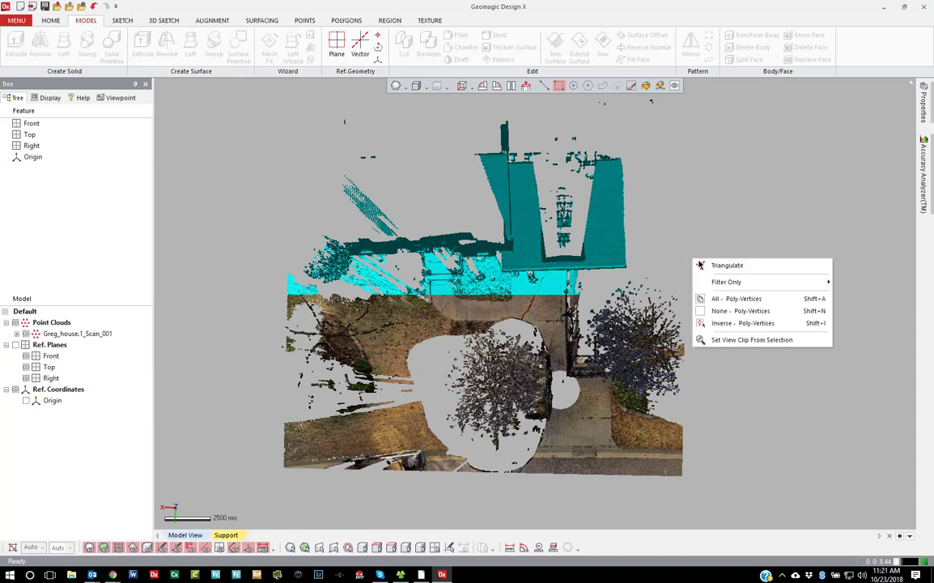
left_click(729, 324)
key("Delete")
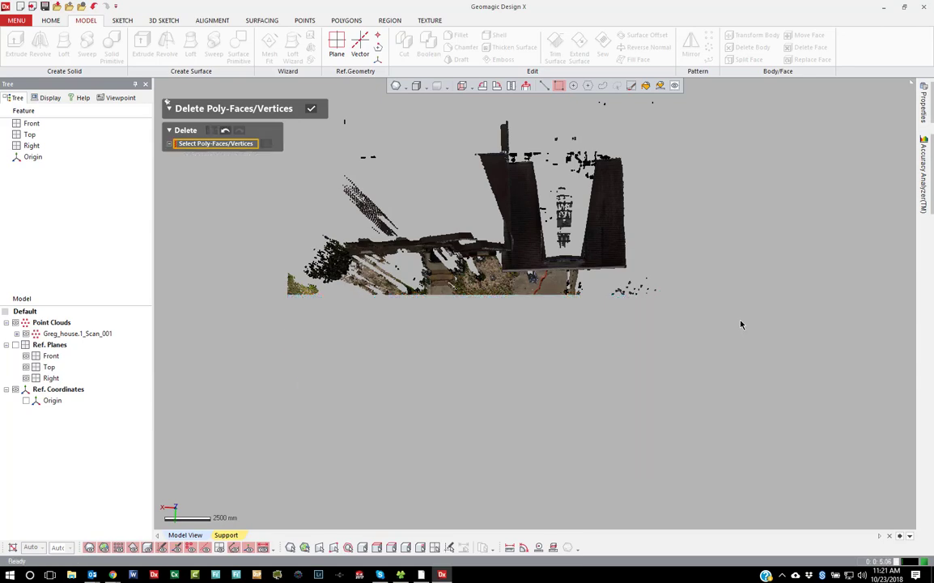
Start the Triangulate command on the cropped house scan using the 2D Triangulation method.
right_click_drag(440, 299, 488, 350)
scroll(475, 345, "up", 3)
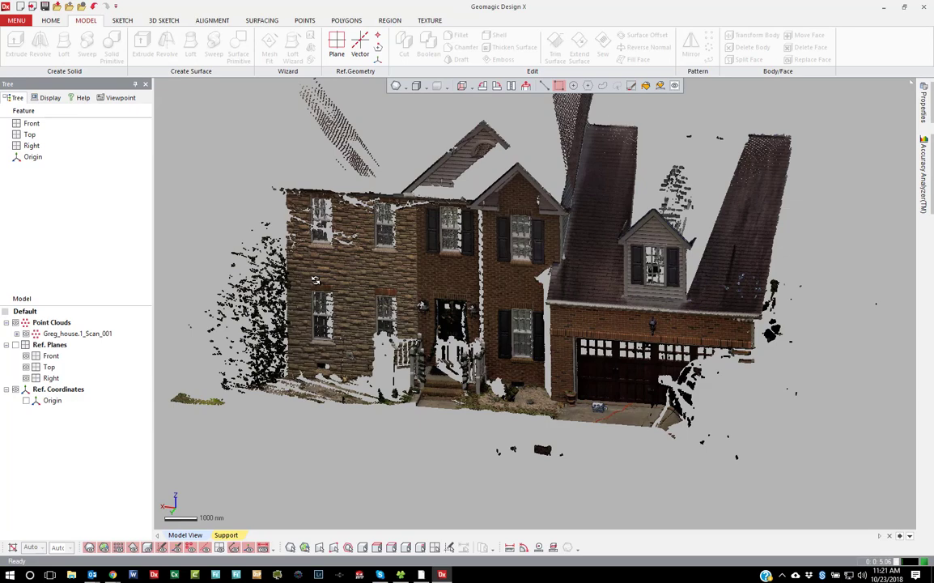
right_click_drag(495, 305, 496, 308)
scroll(515, 283, "down", 3)
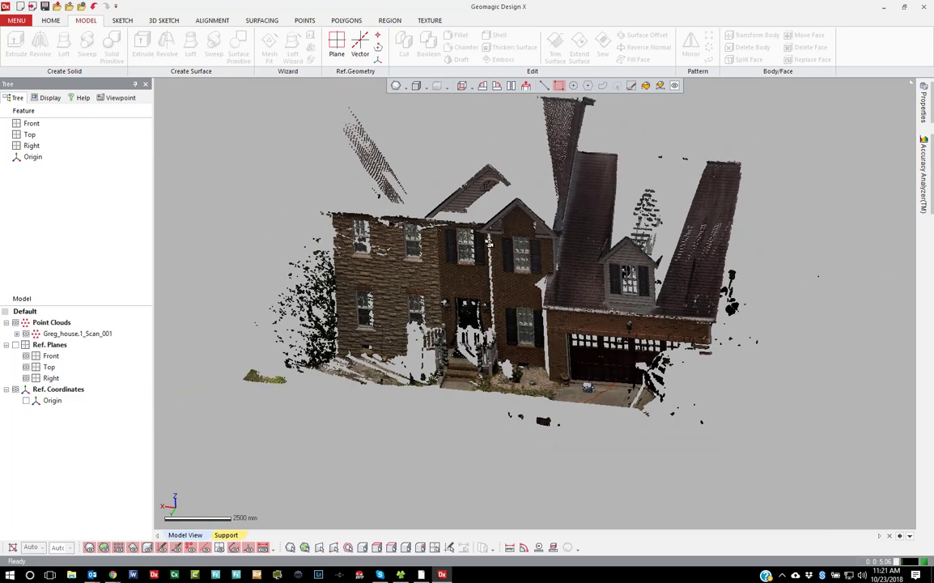
left_click(305, 20)
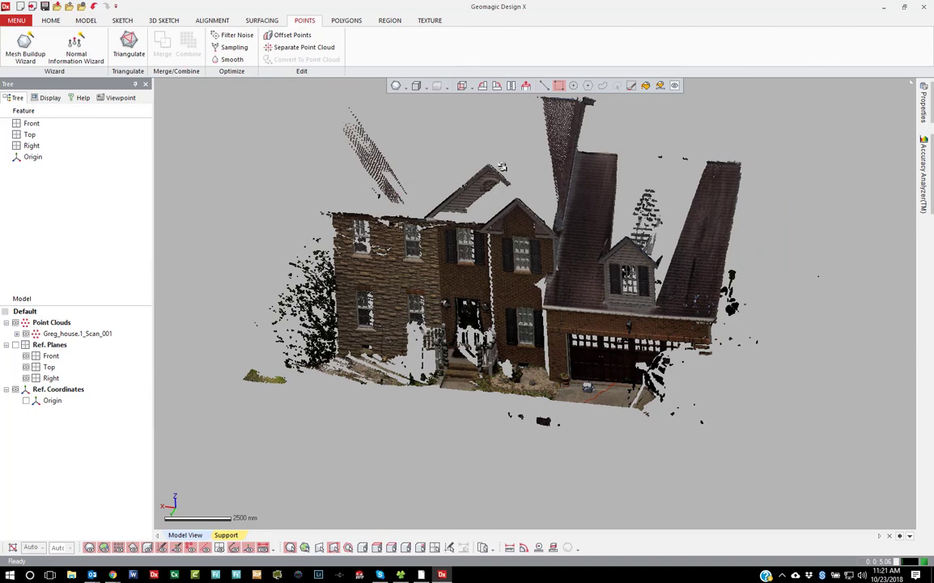
mouse_move(499, 168)
right_mouse_down()
mouse_move(504, 160)
mouse_move(500, 167)
right_mouse_up()
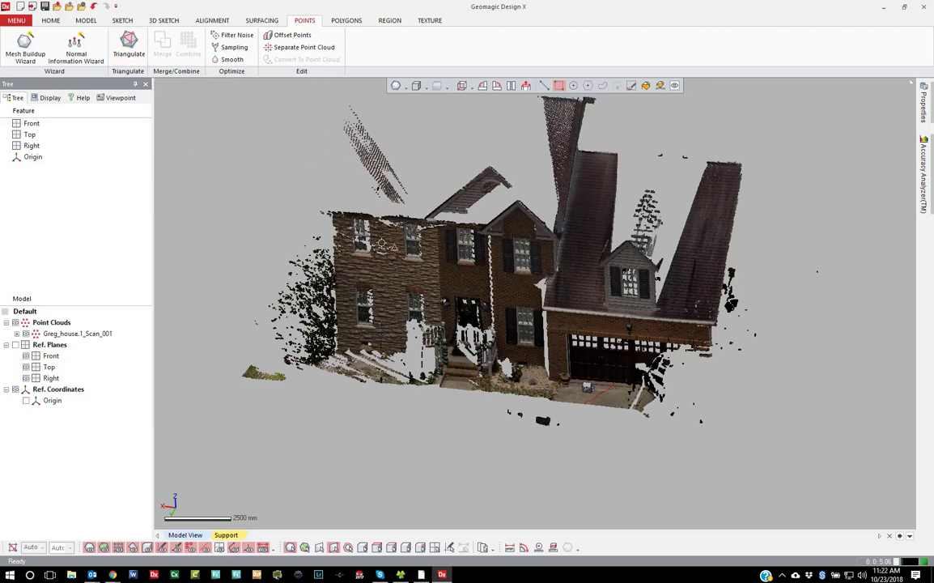
scroll(468, 271, "down", 1)
left_click(128, 44)
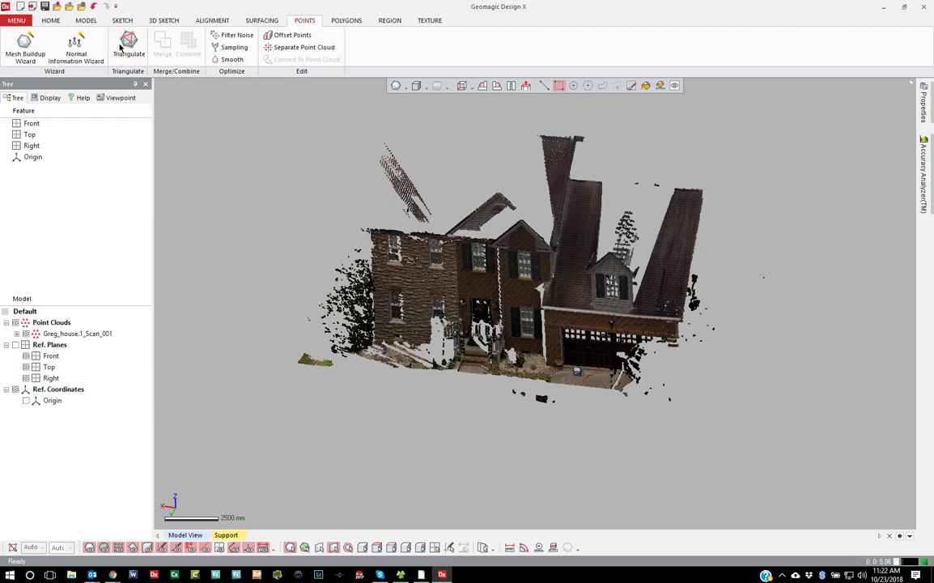
left_click(203, 161)
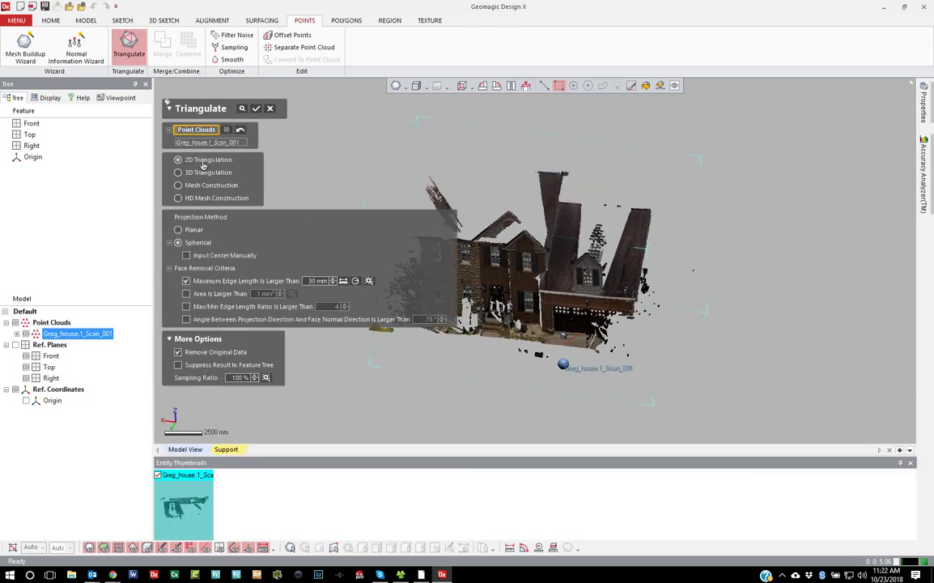
Examine the point spacing around a window on the house's stone wall, keeping the maximum edge length criterion enabled for triangulation.
scroll(424, 238, "down", 3)
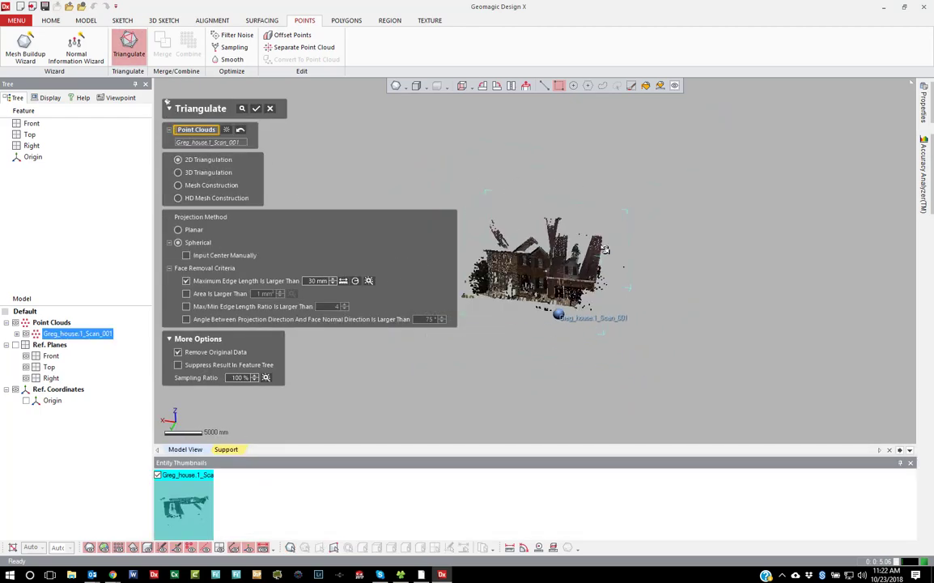
scroll(452, 255, "up", 5)
scroll(452, 255, "down", 1)
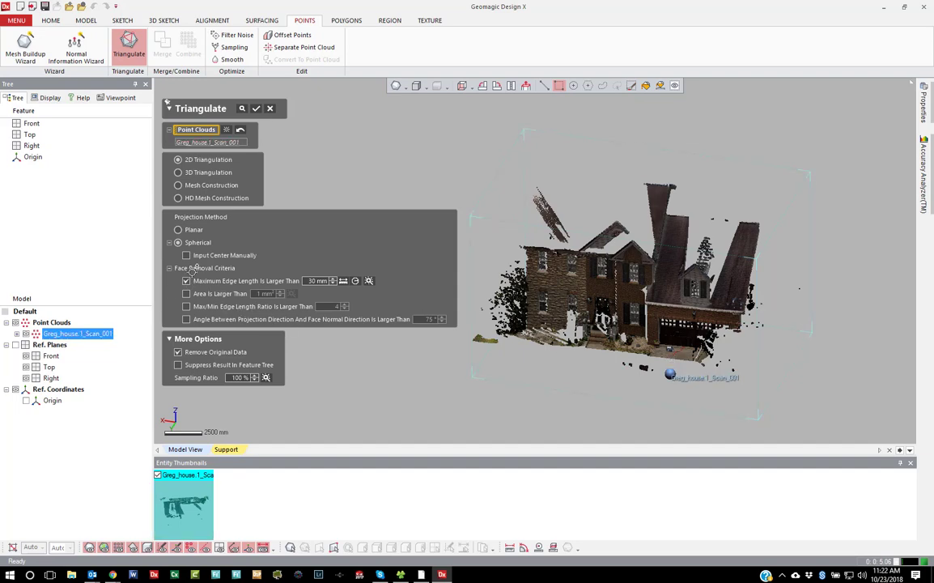
left_click(187, 281)
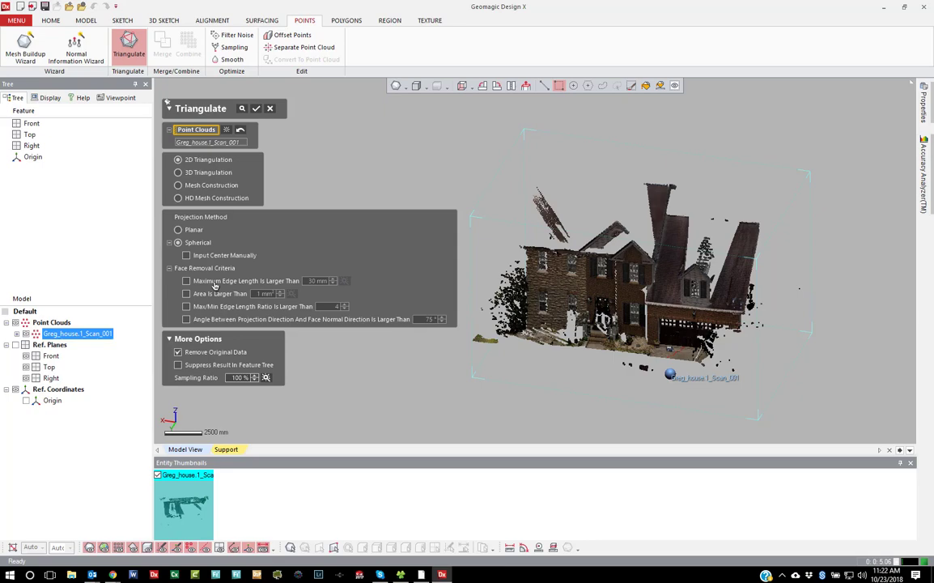
scroll(592, 287, "up", 2)
scroll(603, 281, "up", 3)
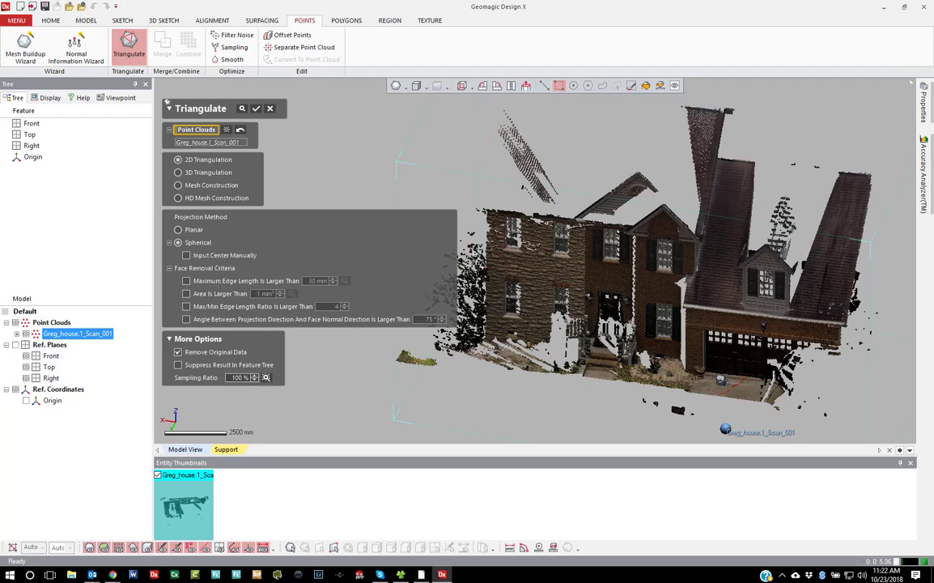
scroll(599, 267, "up", 6)
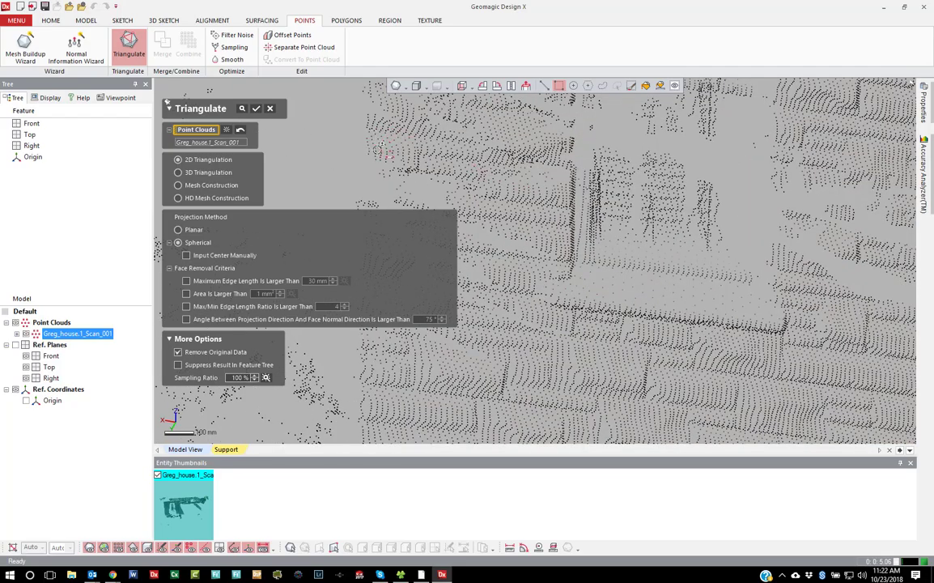
left_click(230, 281)
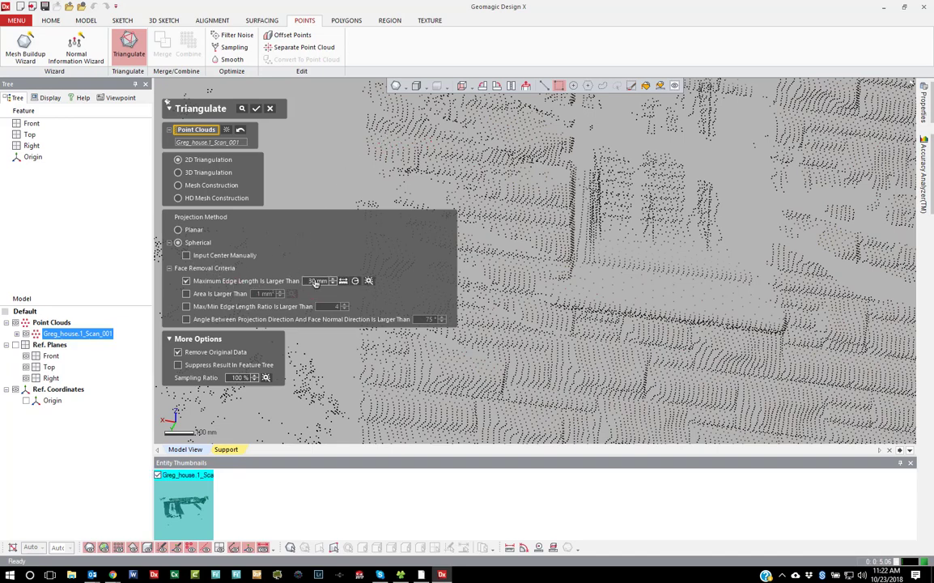
Measure the point spacing on the stone wall and set the maximum edge length criterion to 40 mm.
left_click(353, 281)
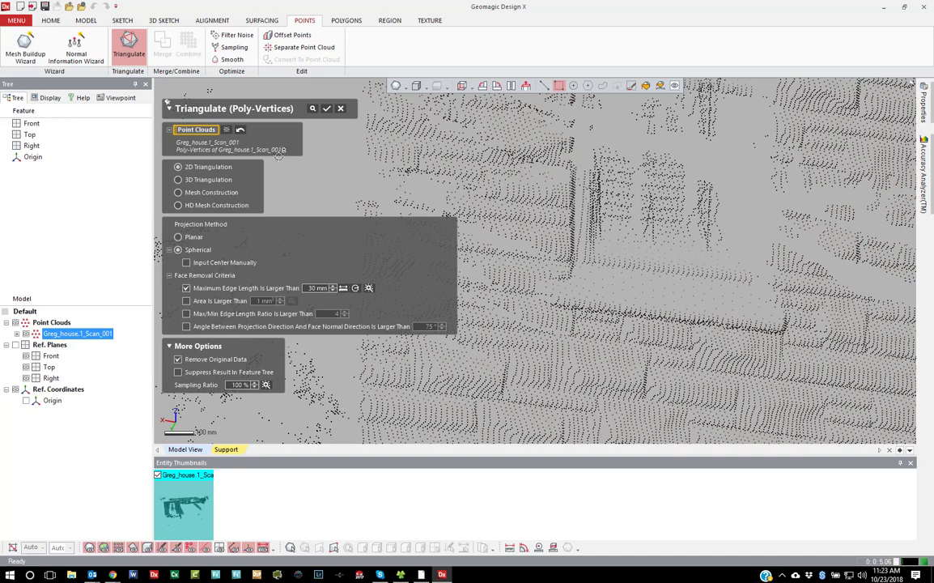
left_click(228, 130)
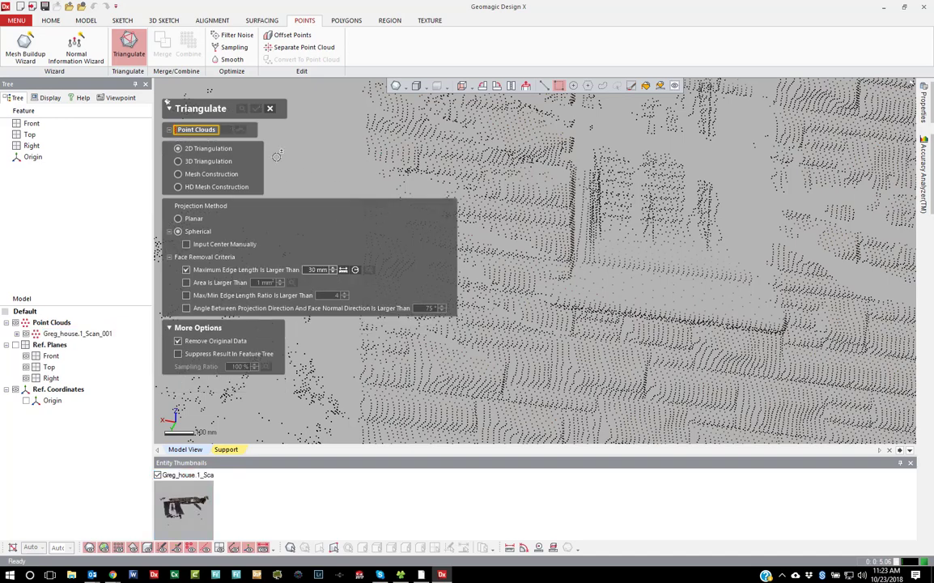
left_click(343, 270)
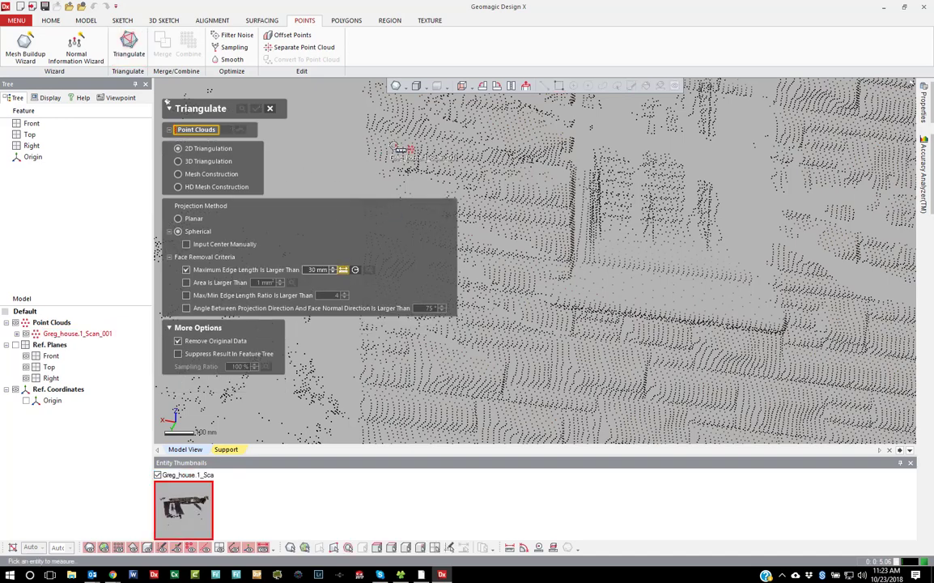
left_click(411, 148)
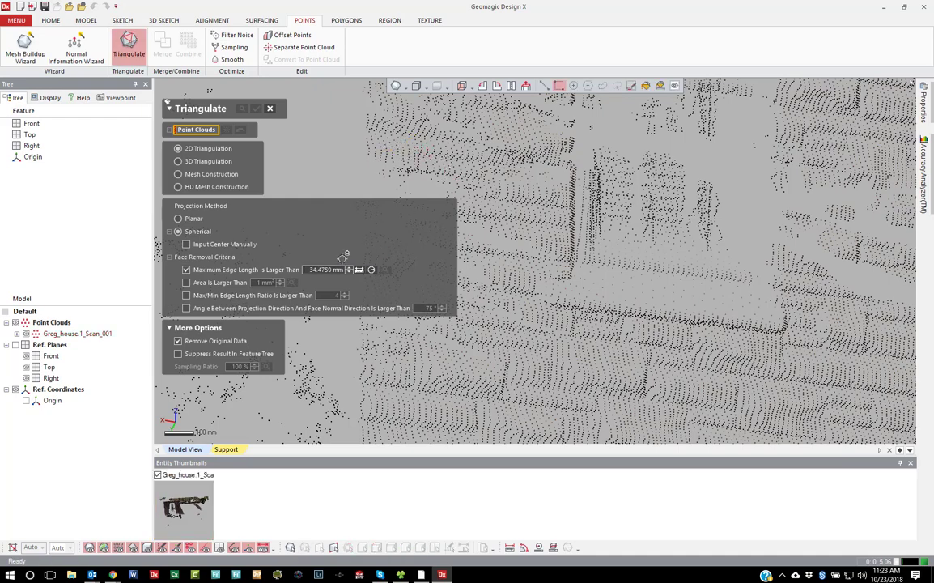
left_click(331, 270)
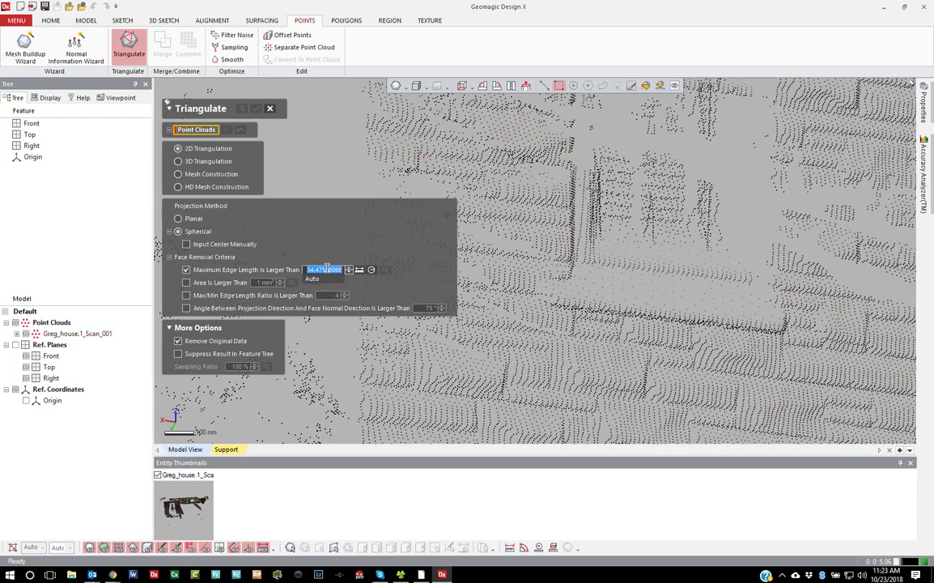
type("40")
key("Return")
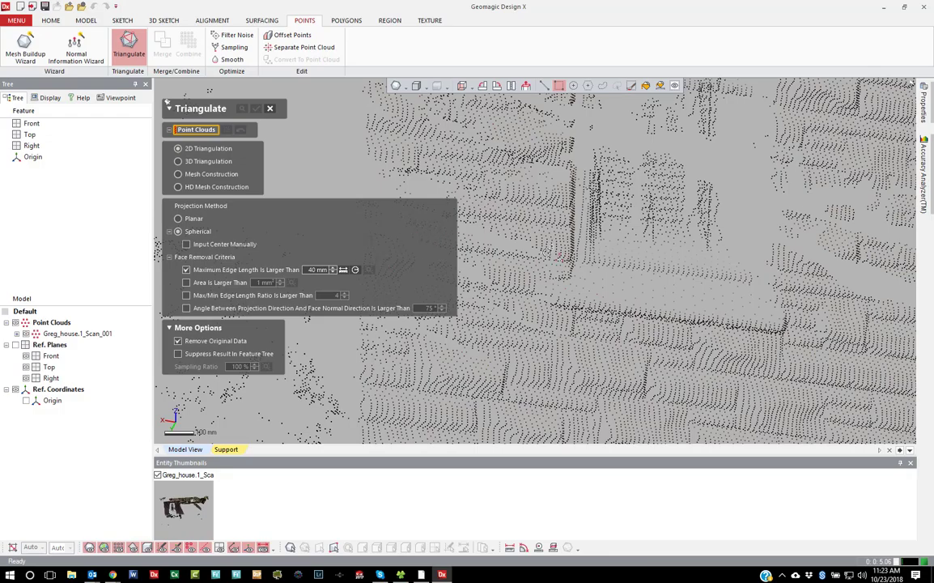
Triangulate the house scan with 2D Triangulation and spherical projection, keeping the original point cloud.
scroll(583, 273, "up", 2)
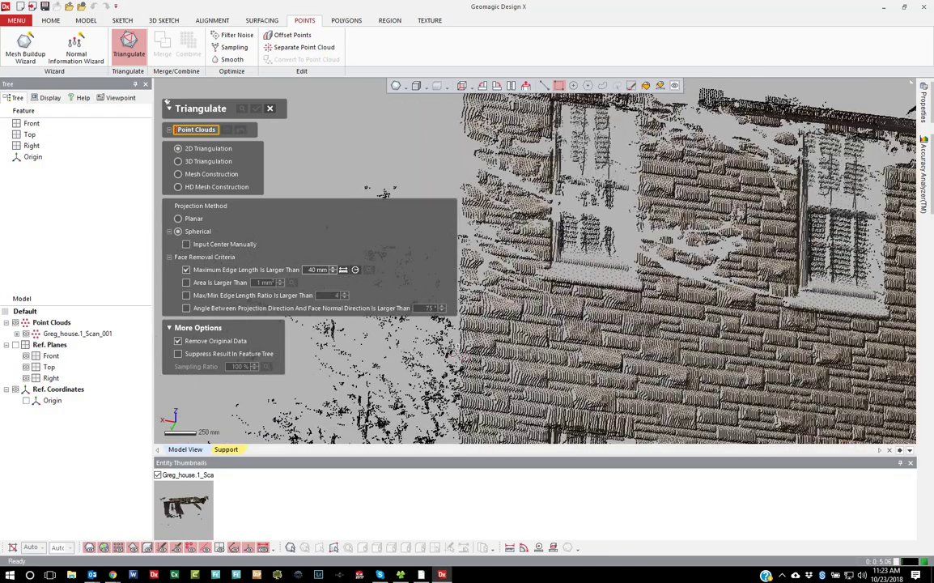
scroll(374, 340, "up", 2)
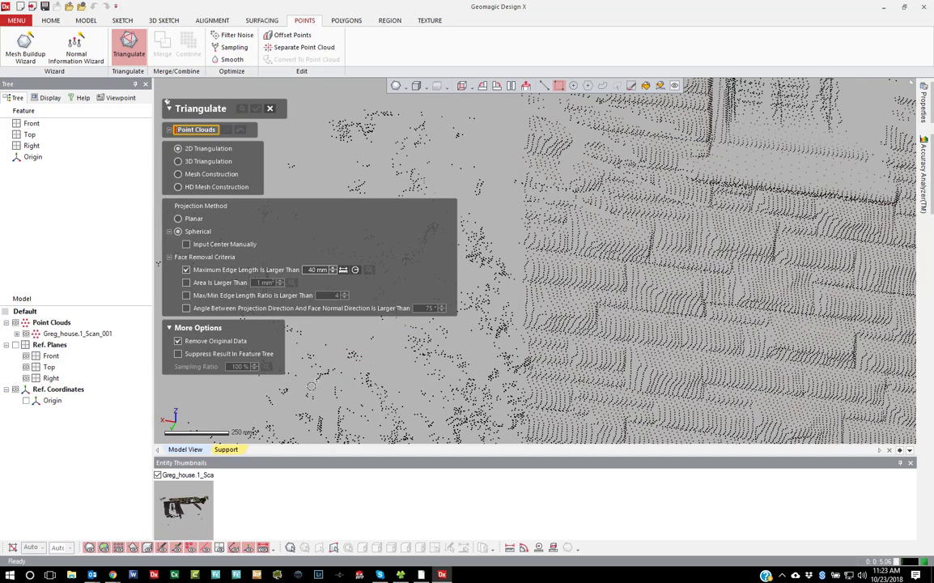
scroll(334, 331, "down", 5)
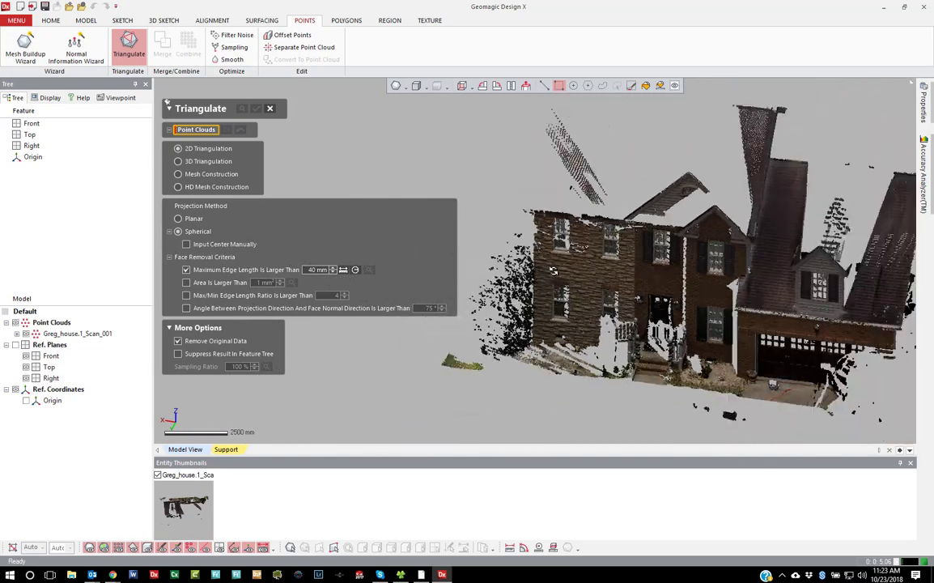
scroll(553, 271, "down", 3)
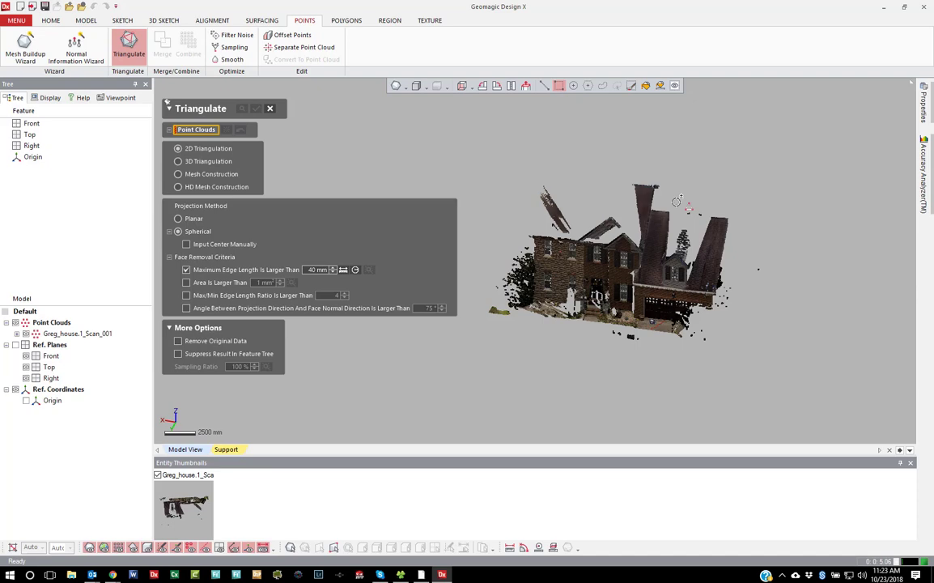
scroll(676, 201, "up", 3)
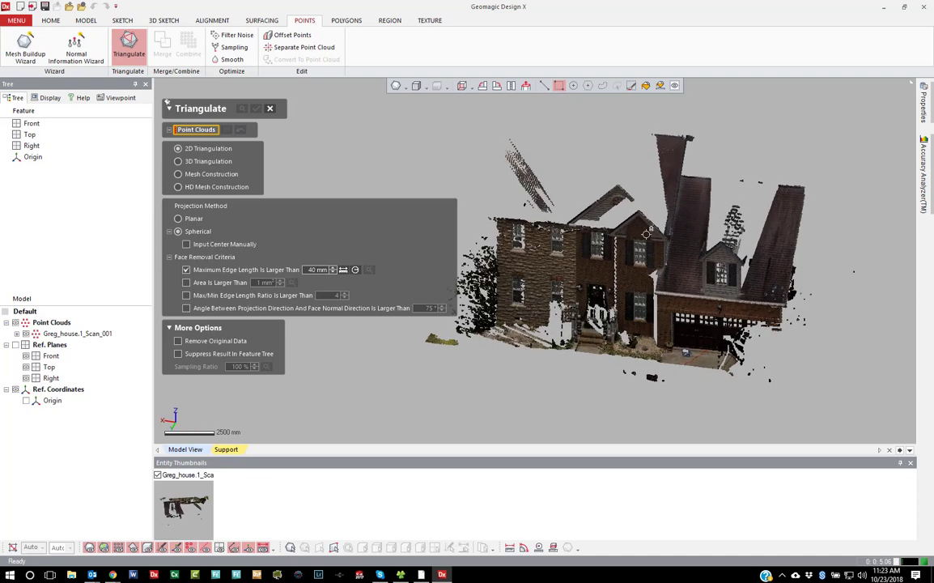
left_click(50, 333)
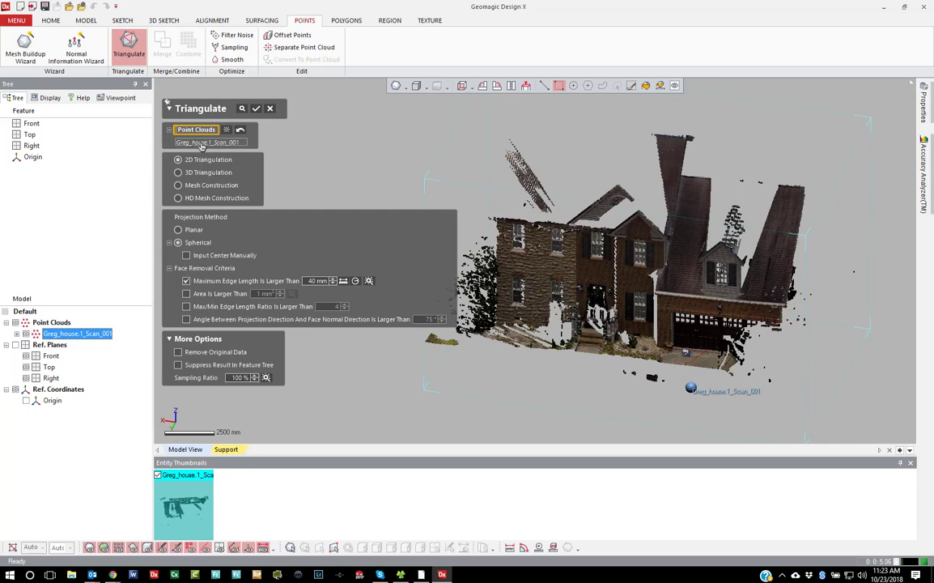
left_click(256, 109)
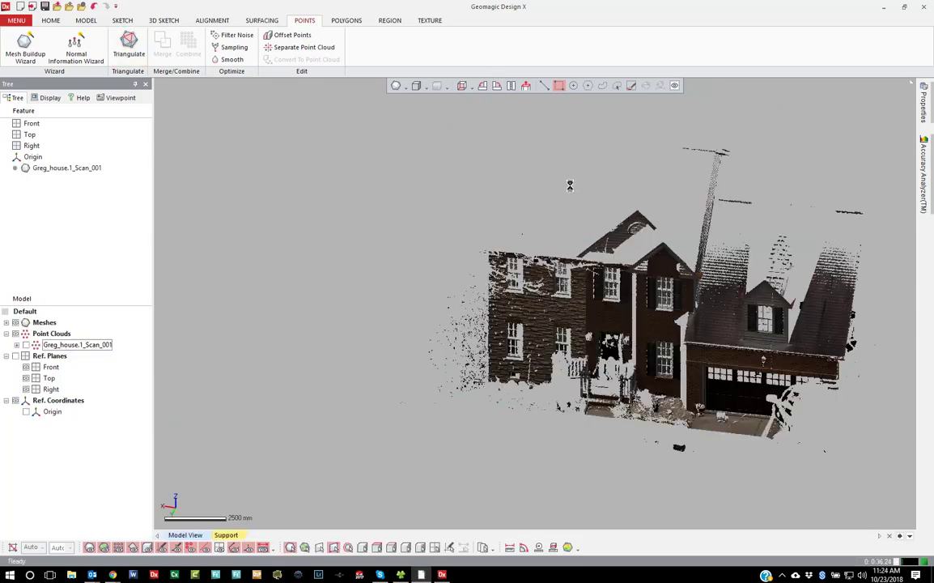
Inspect the new mesh around the stone wall and windows, and turn off its texture display.
scroll(469, 177, "down", 3)
scroll(419, 334, "up", 8)
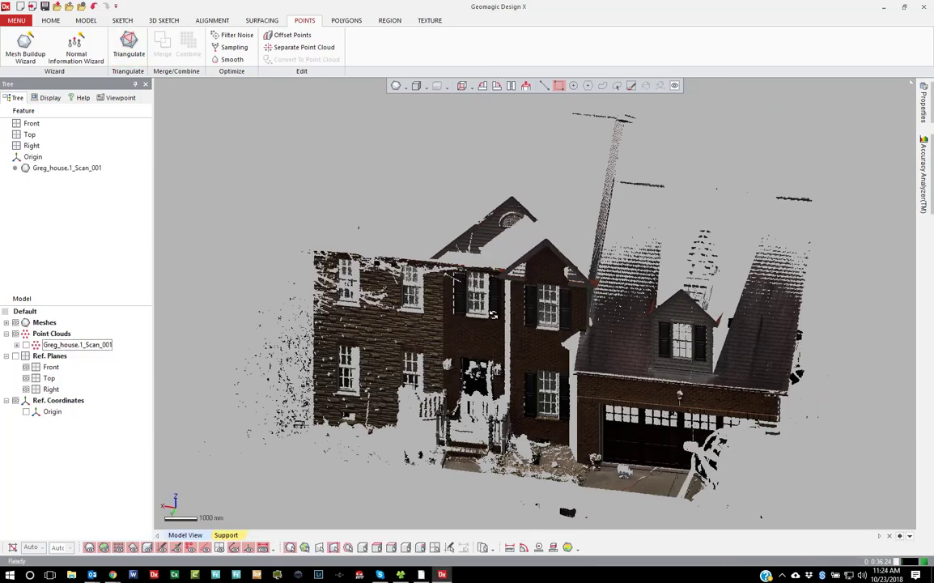
scroll(551, 321, "up", 5)
scroll(559, 298, "down", 4)
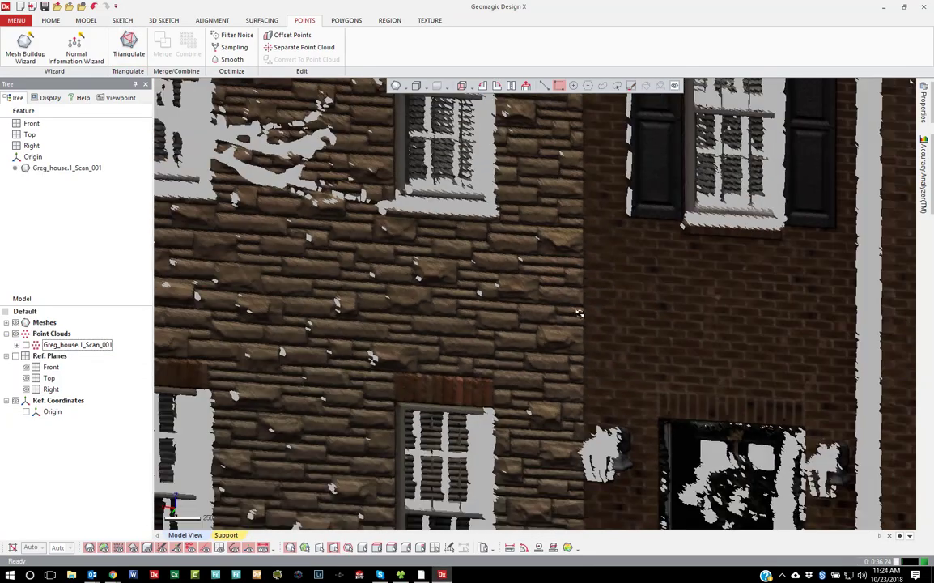
scroll(576, 327, "down", 3)
scroll(534, 315, "up", 6)
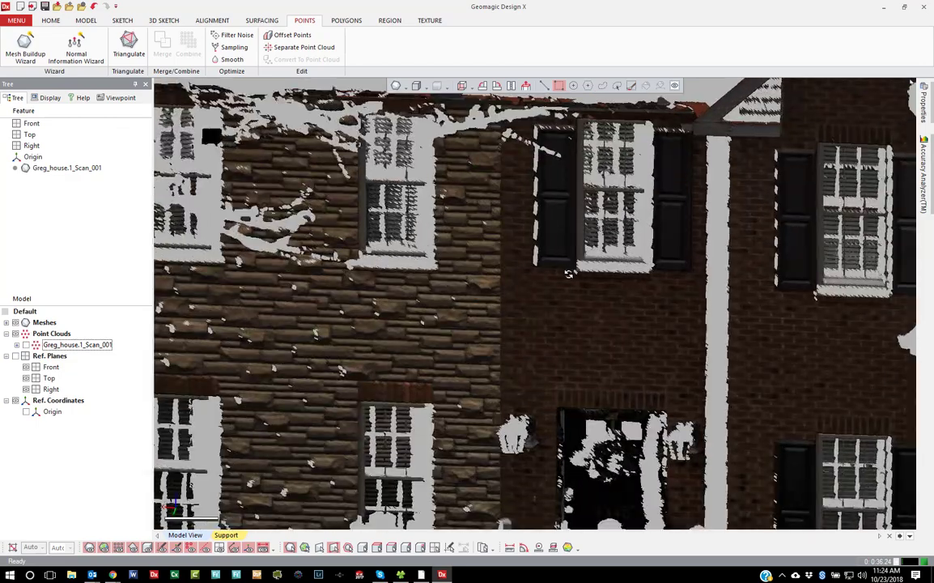
left_click(47, 98)
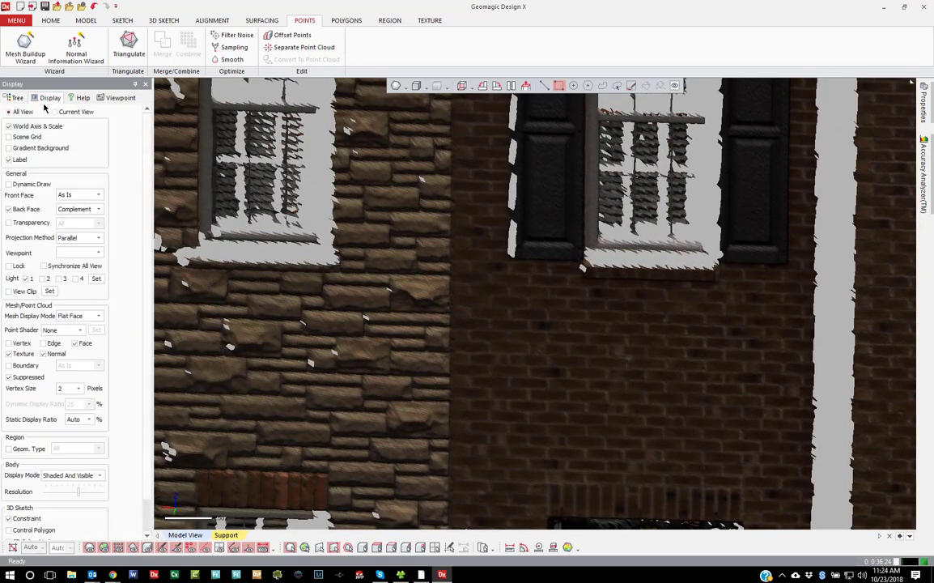
left_click(8, 354)
Examine the untextured mesh from several angles, checking the stone wall, window openings, front door and garage for surface detail and holes.
scroll(432, 348, "down", 3)
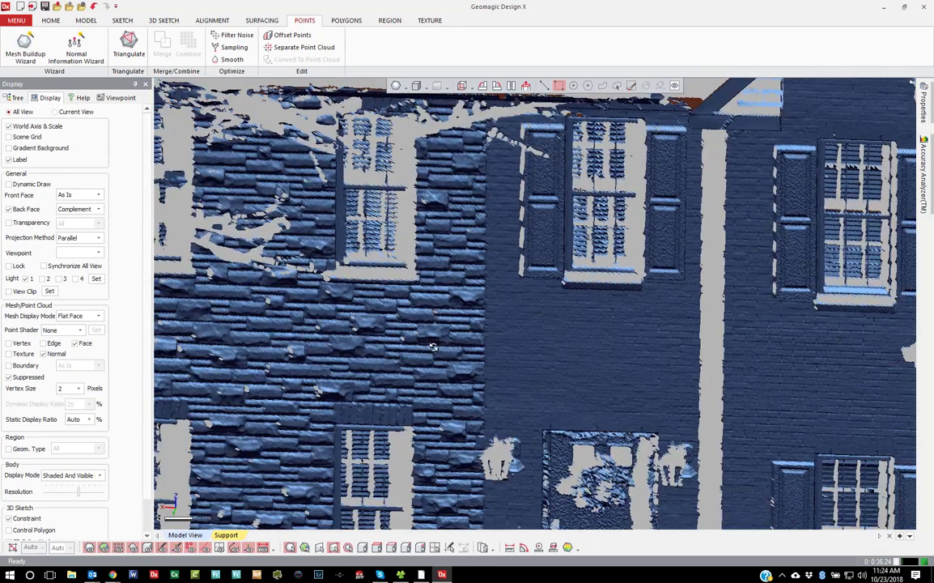
scroll(513, 319, "up", 5)
mouse_move(513, 318)
right_mouse_down()
mouse_move(501, 251)
mouse_move(506, 344)
mouse_move(377, 358)
mouse_move(498, 367)
mouse_move(500, 380)
right_mouse_up()
scroll(500, 380, "down", 3)
scroll(501, 376, "up", 3)
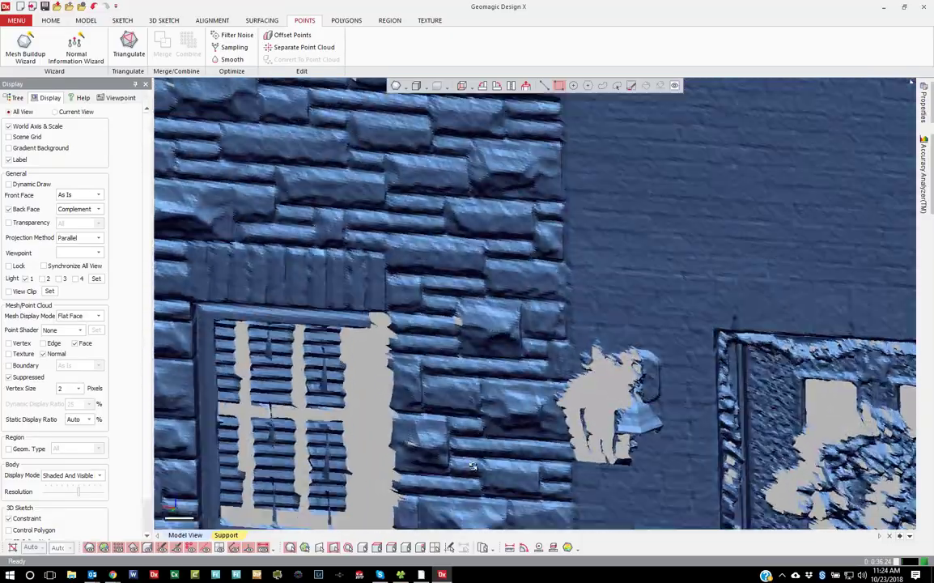
scroll(542, 361, "down", 2)
scroll(543, 361, "down", 4)
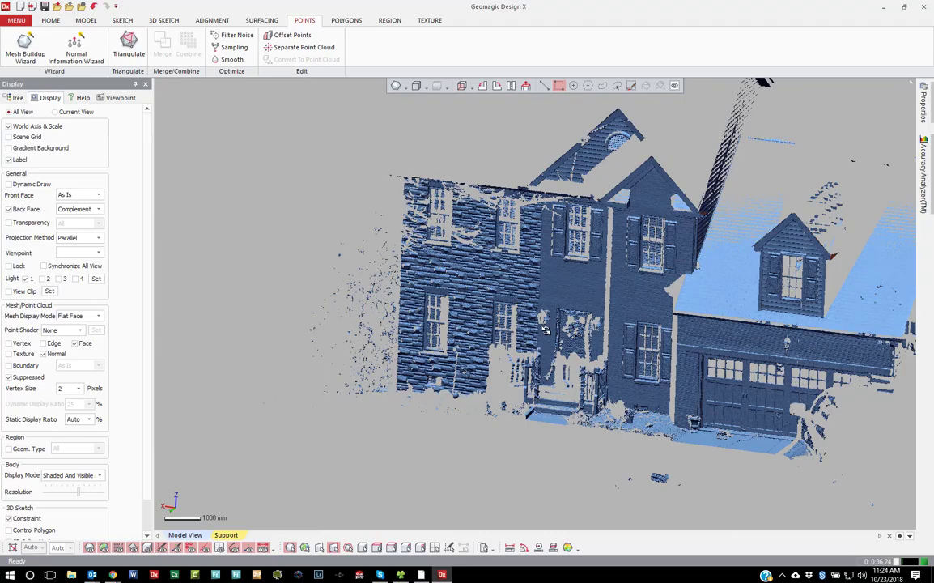
scroll(580, 338, "up", 4)
scroll(580, 337, "down", 5)
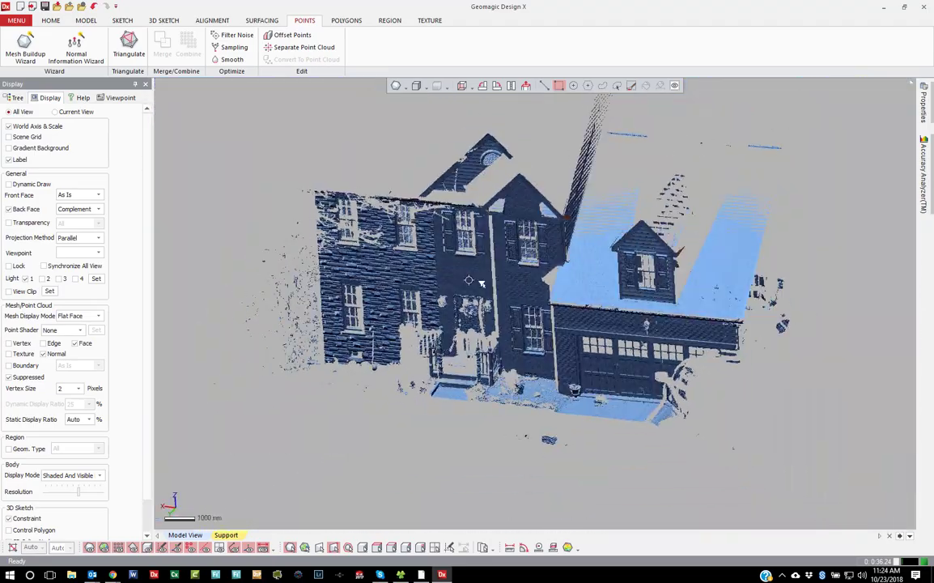
right_click_drag(605, 348, 623, 354)
right_click_drag(685, 344, 558, 279)
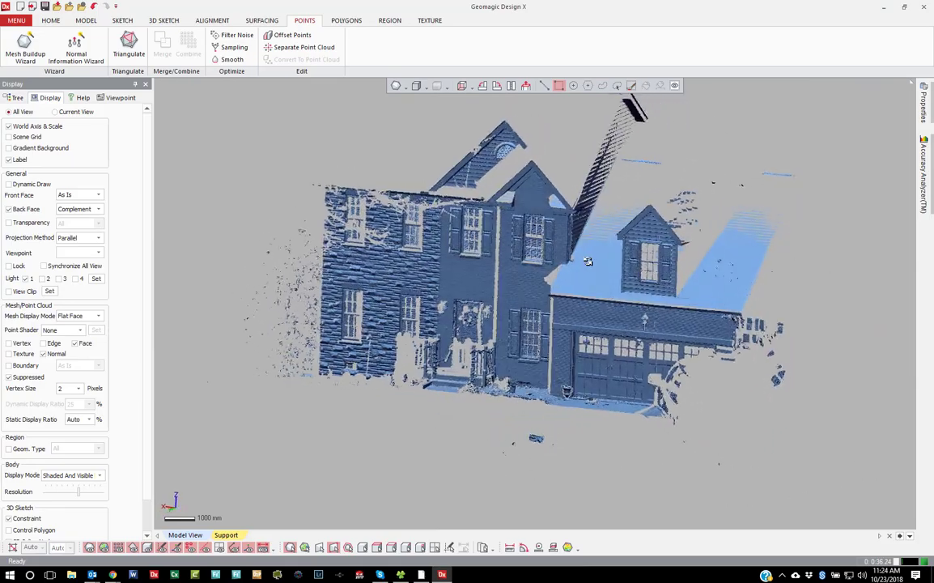
scroll(577, 375, "up", 5)
scroll(577, 374, "down", 5)
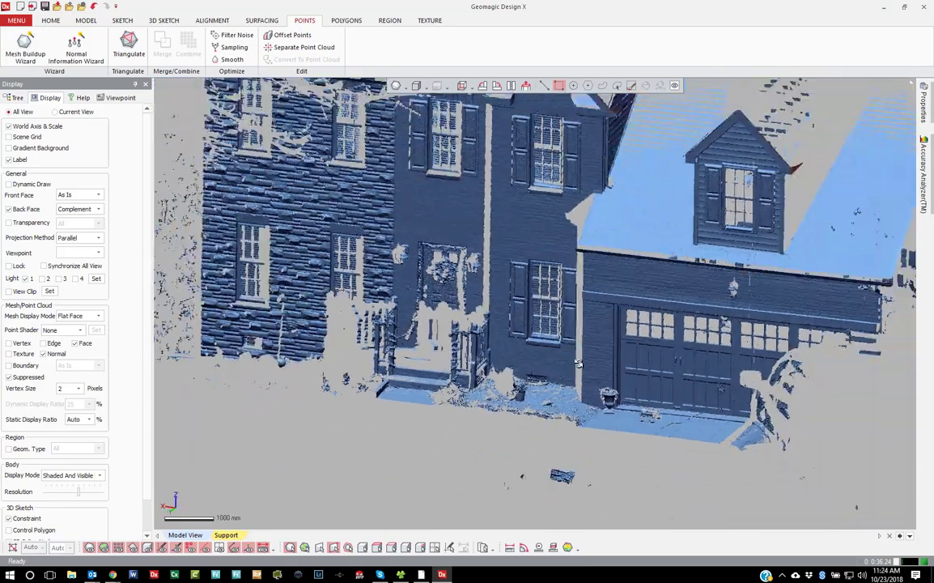
right_click_drag(577, 375, 174, 261)
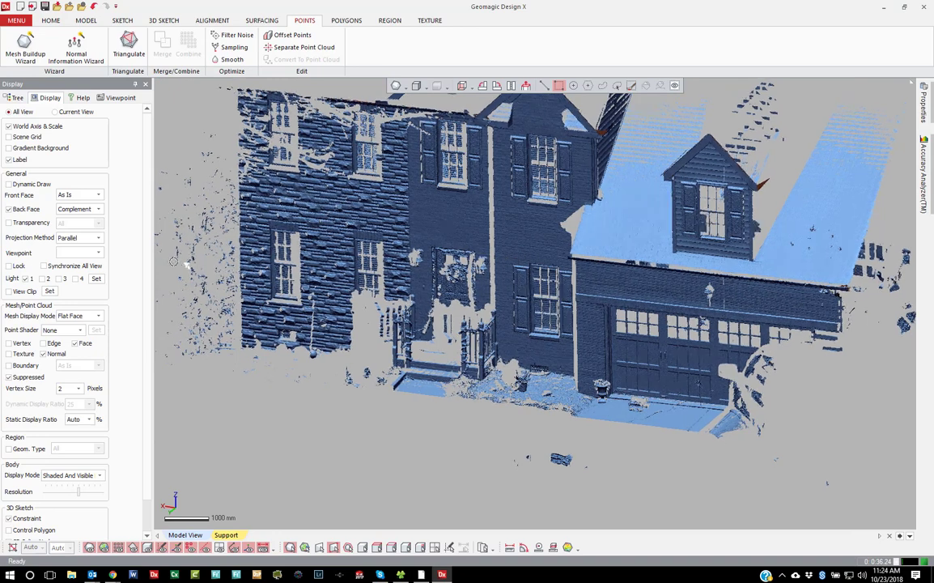
Delete the triangulated house mesh from the feature tree and show the original house point cloud again.
left_click(15, 98)
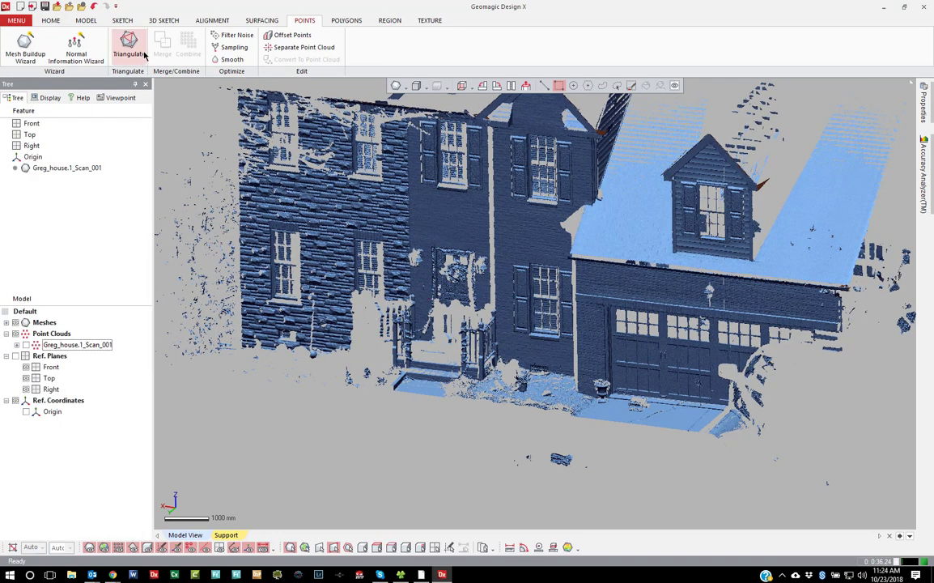
scroll(437, 212, "down", 4)
scroll(531, 227, "up", 1)
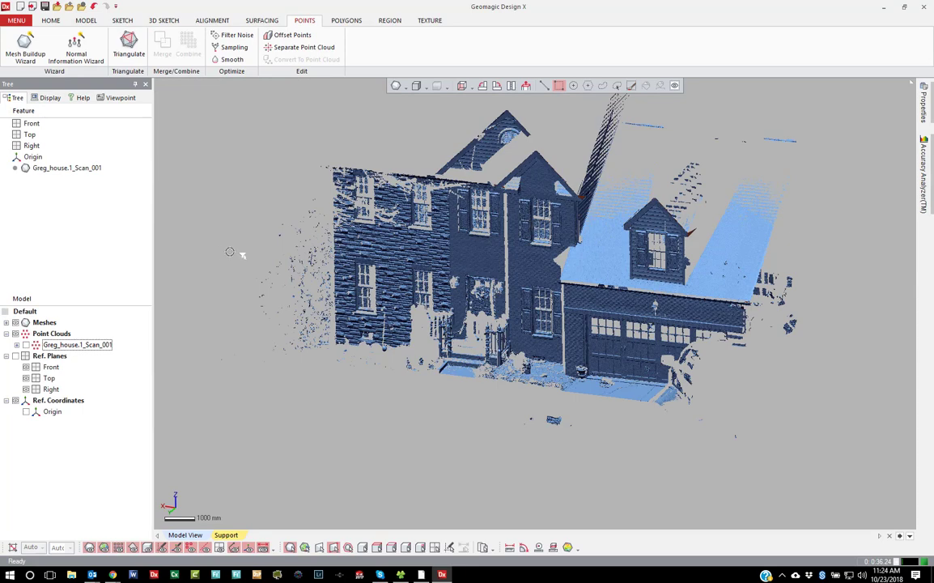
right_click(63, 169)
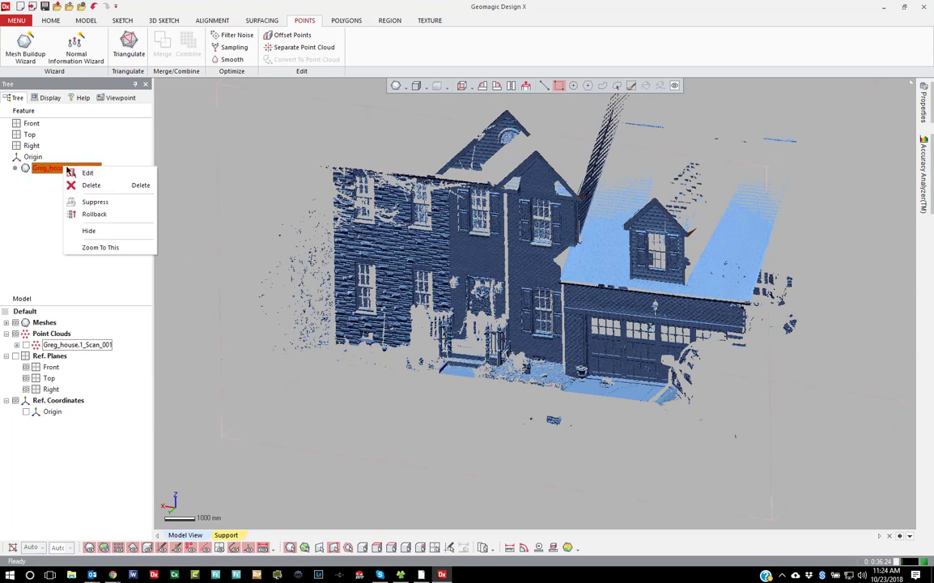
left_click(81, 181)
left_click(445, 333)
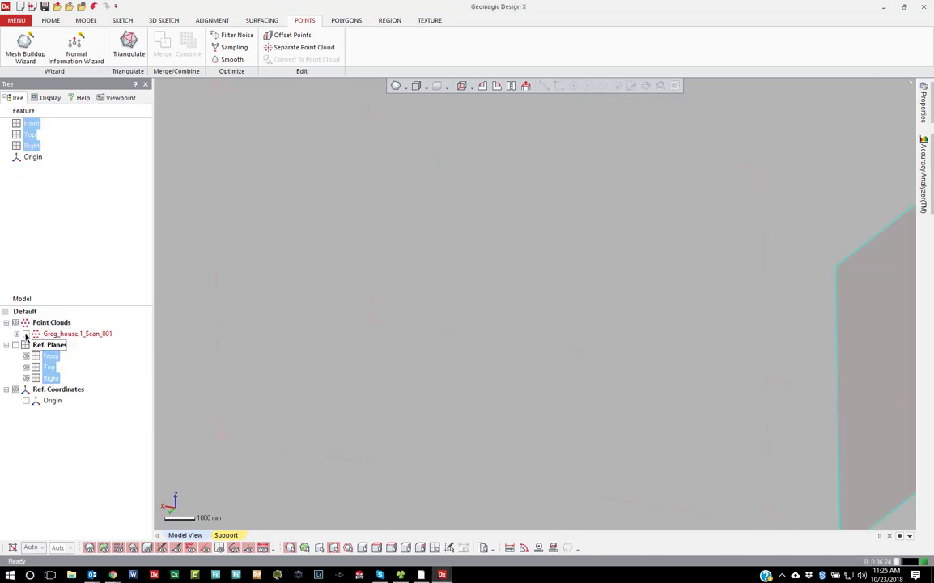
left_click(25, 333)
left_click(213, 177)
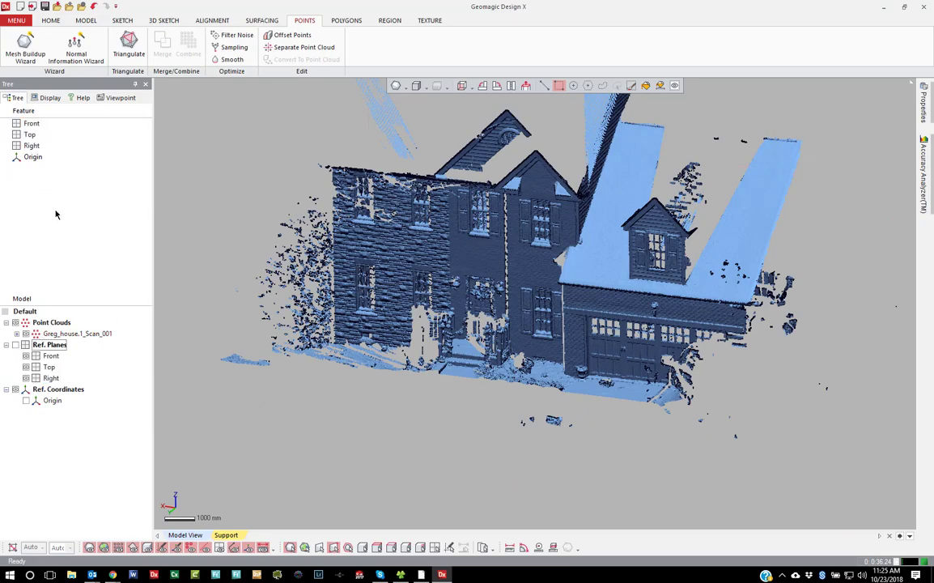
Start triangulating the house point cloud with the HD Mesh Construction method.
scroll(514, 185, "up", 5)
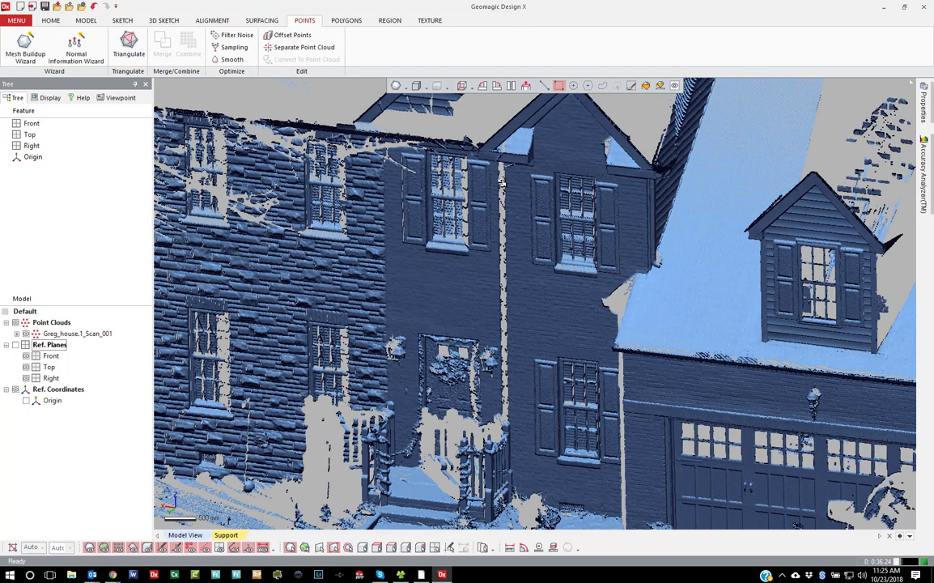
scroll(514, 185, "down", 3)
scroll(427, 173, "up", 2)
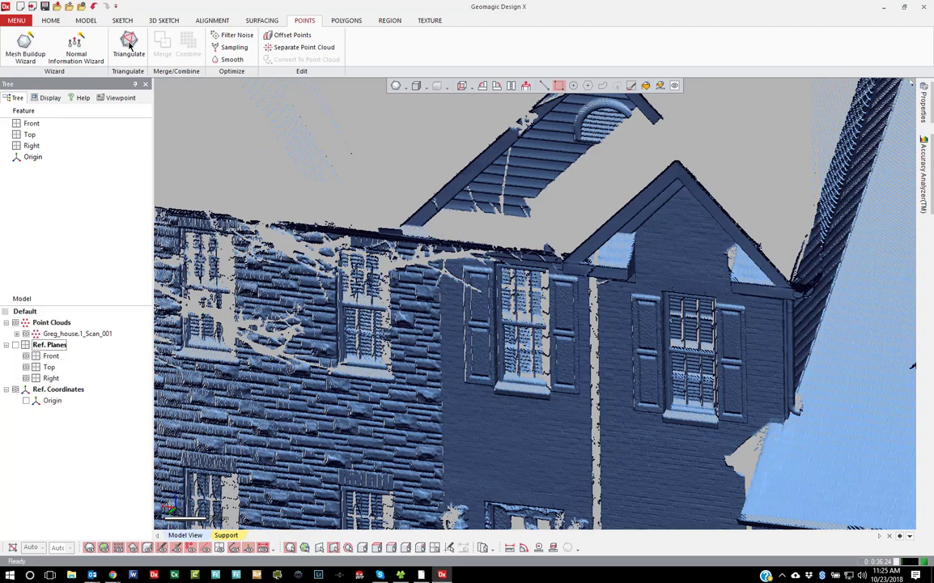
left_click(130, 46)
left_click(179, 198)
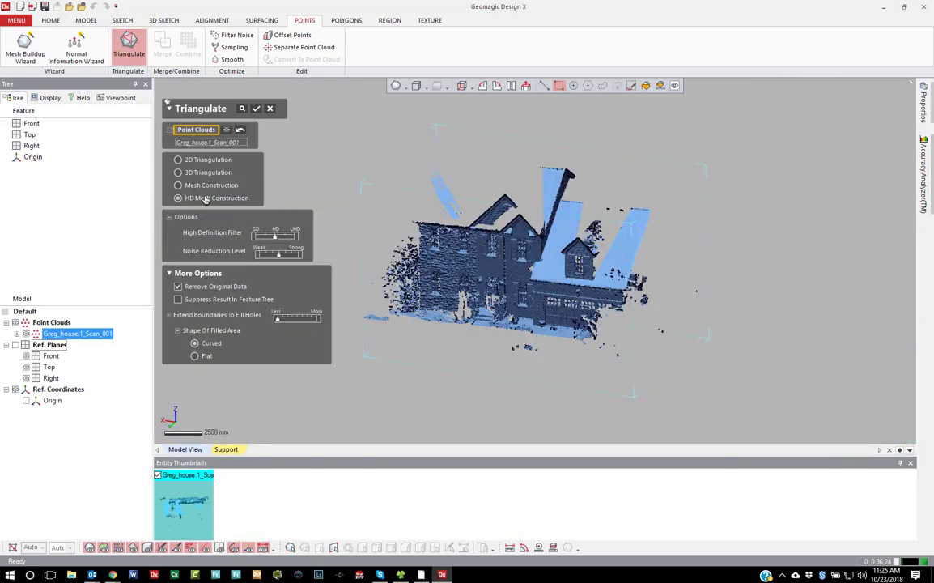
scroll(518, 231, "up", 5)
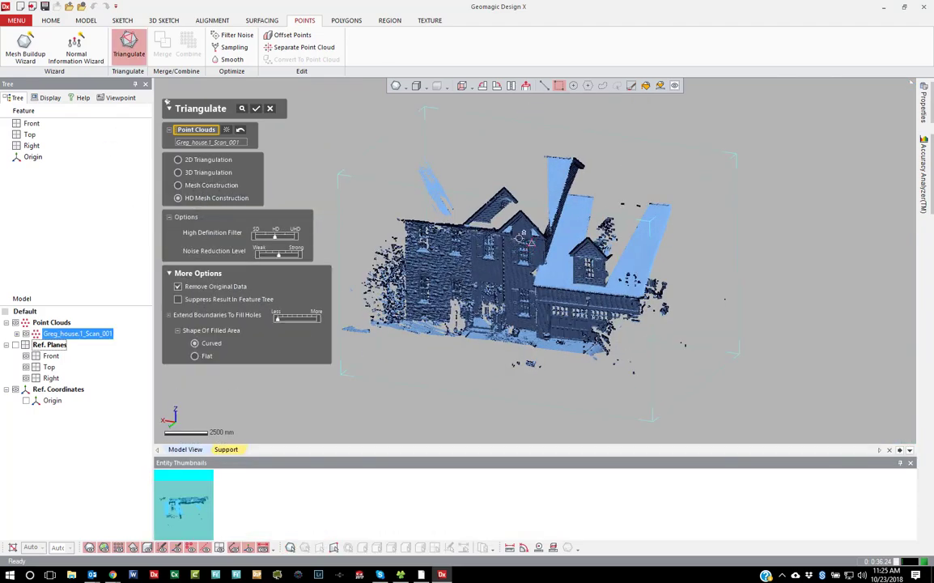
scroll(551, 234, "up", 3)
scroll(726, 242, "down", 6)
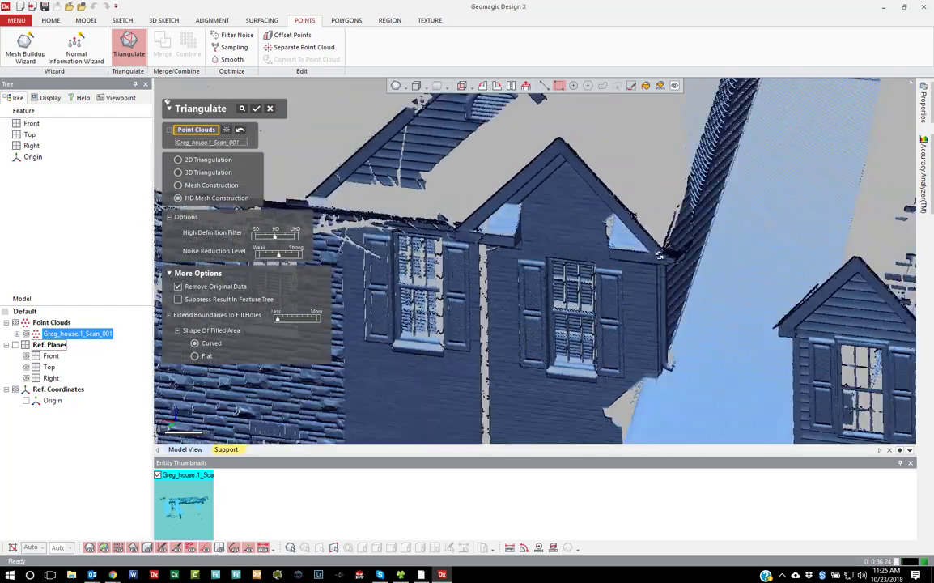
scroll(726, 242, "down", 4)
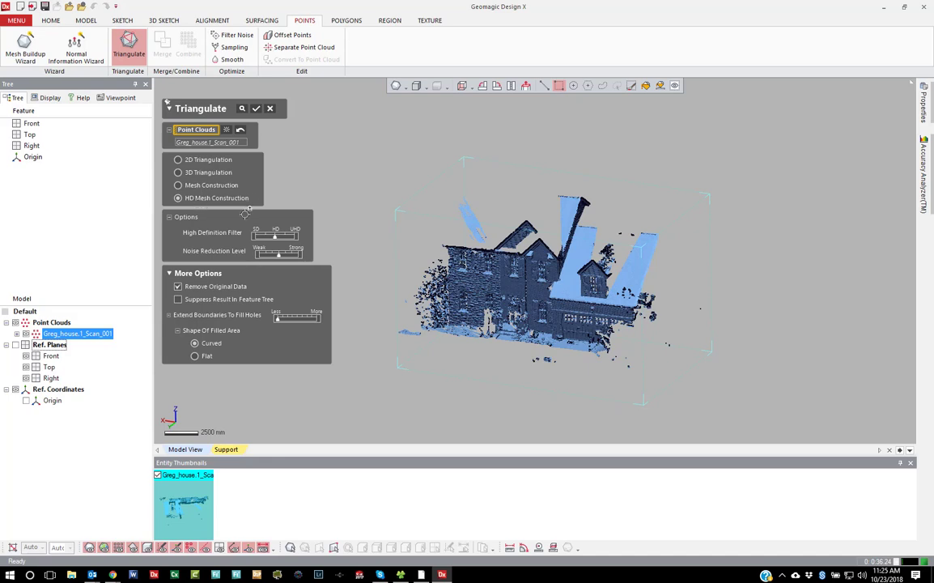
scroll(518, 243, "up", 5)
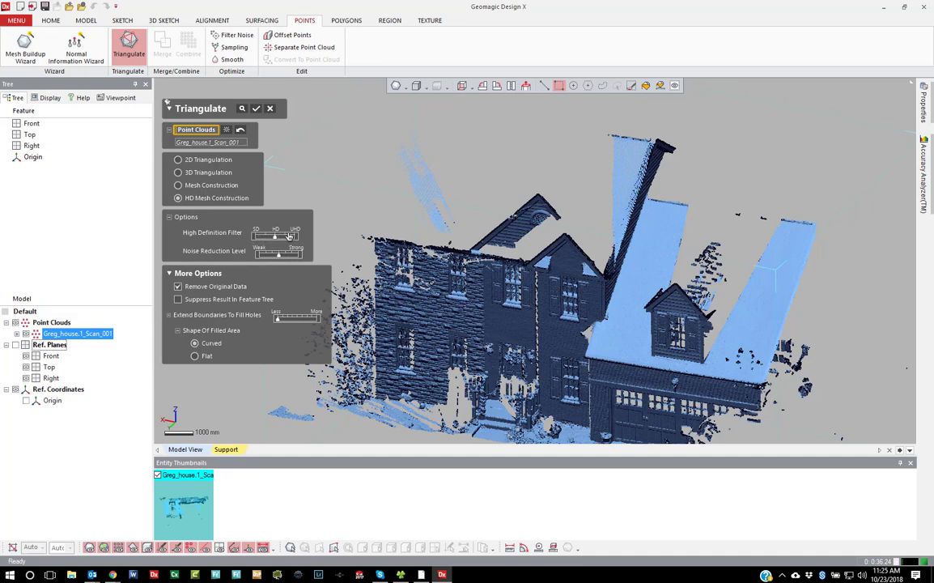
Keep the original scan data, shape the filled areas flat, and build the HD mesh.
left_click(178, 287)
scroll(393, 281, "up", 10)
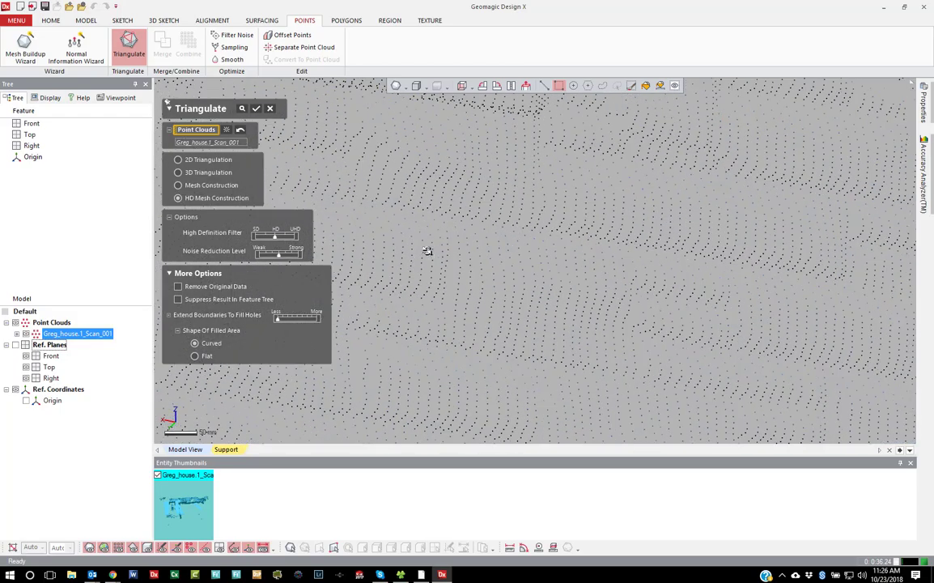
scroll(460, 320, "down", 2)
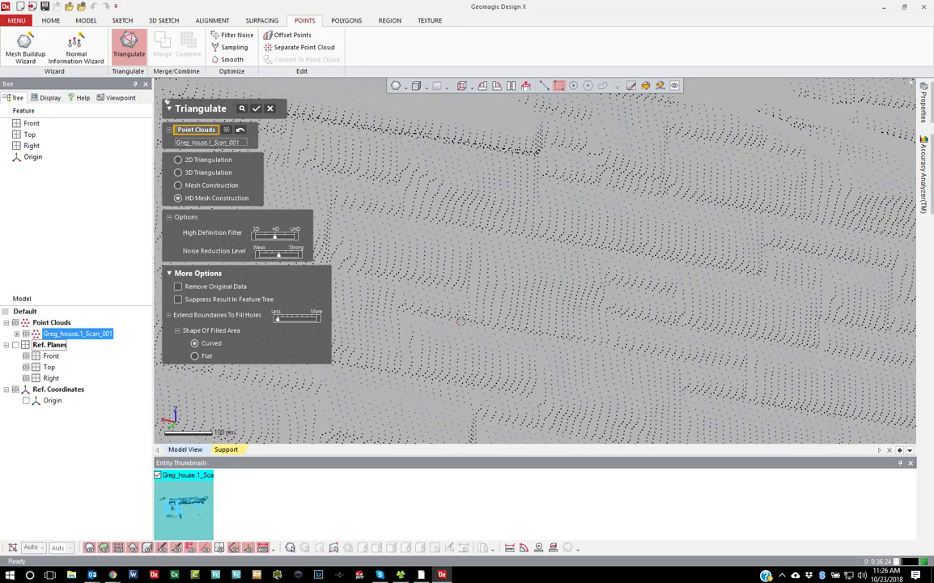
scroll(461, 319, "down", 5)
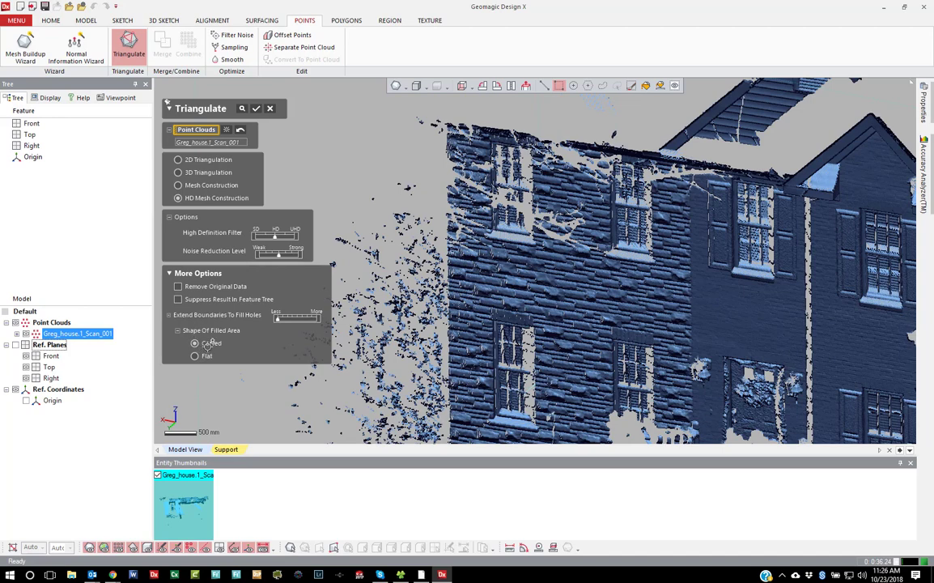
right_click_drag(593, 269, 601, 273)
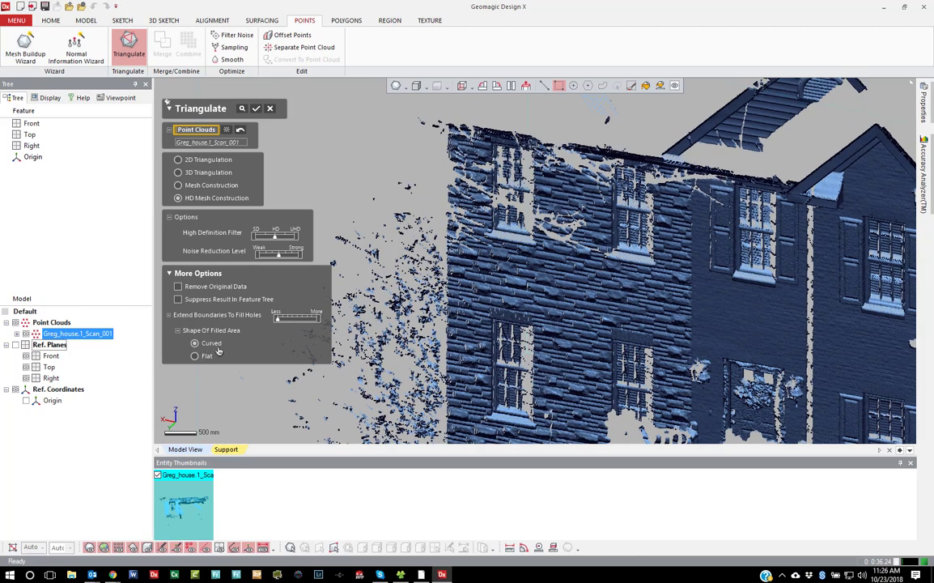
left_click(196, 358)
scroll(486, 295, "down", 3)
scroll(497, 301, "down", 4)
scroll(577, 245, "up", 3)
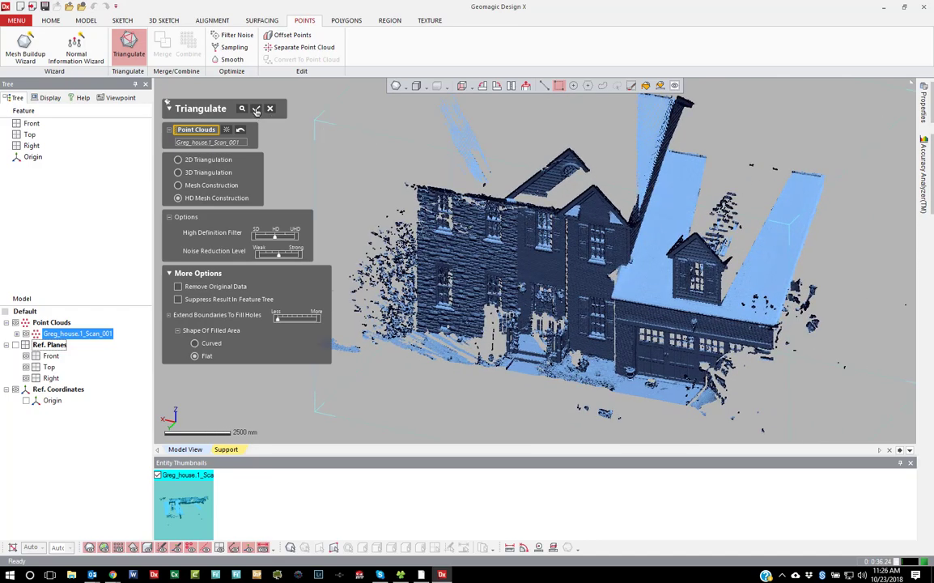
left_click(255, 108)
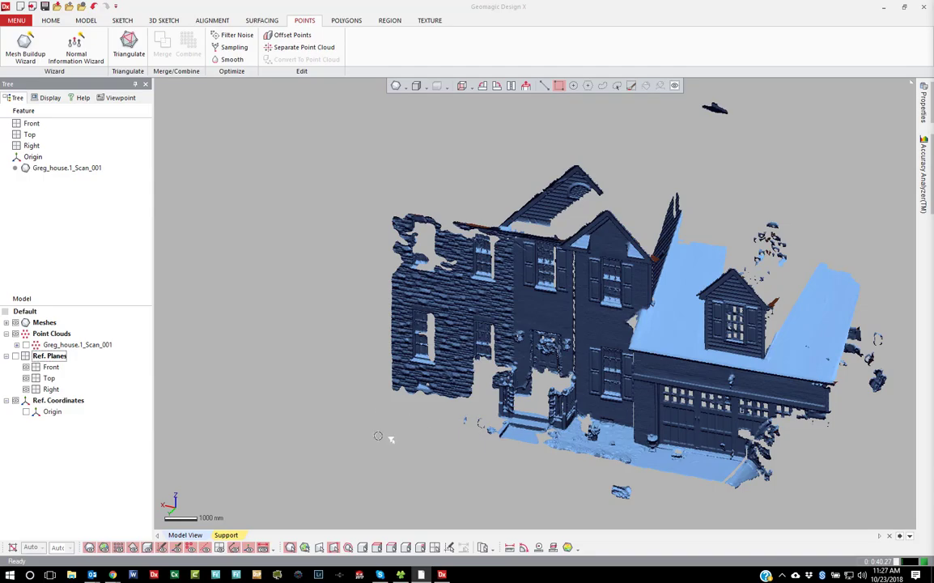
Examine the HD mesh around the brick wall, windows and garage corner for surface detail and gaps.
scroll(418, 354, "up", 2)
scroll(418, 354, "up", 6)
right_click_drag(567, 296, 554, 281)
scroll(553, 281, "down", 2)
scroll(554, 281, "down", 5)
scroll(746, 288, "up", 5)
right_click_drag(756, 288, 729, 314)
scroll(729, 314, "down", 3)
scroll(729, 314, "down", 2)
scroll(656, 333, "up", 6)
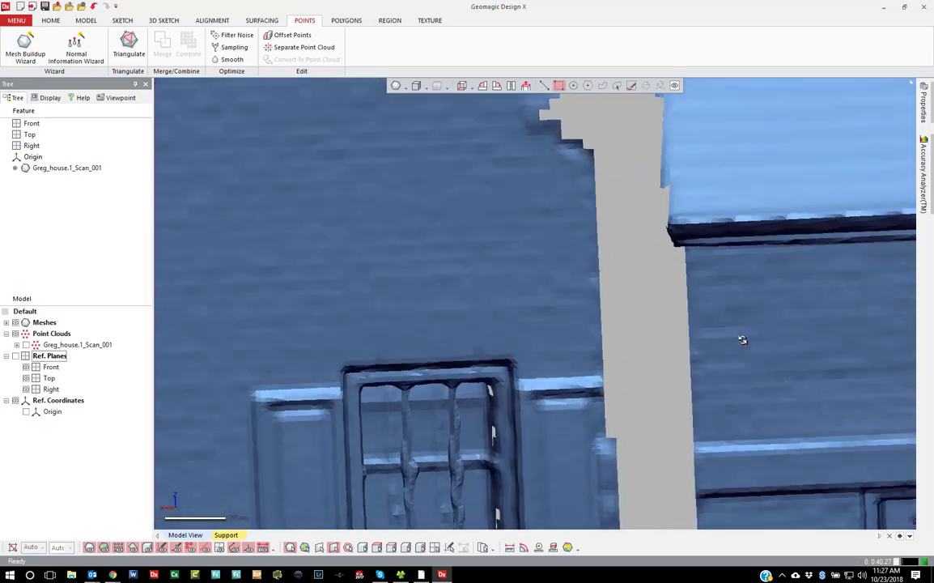
scroll(696, 377, "down", 5)
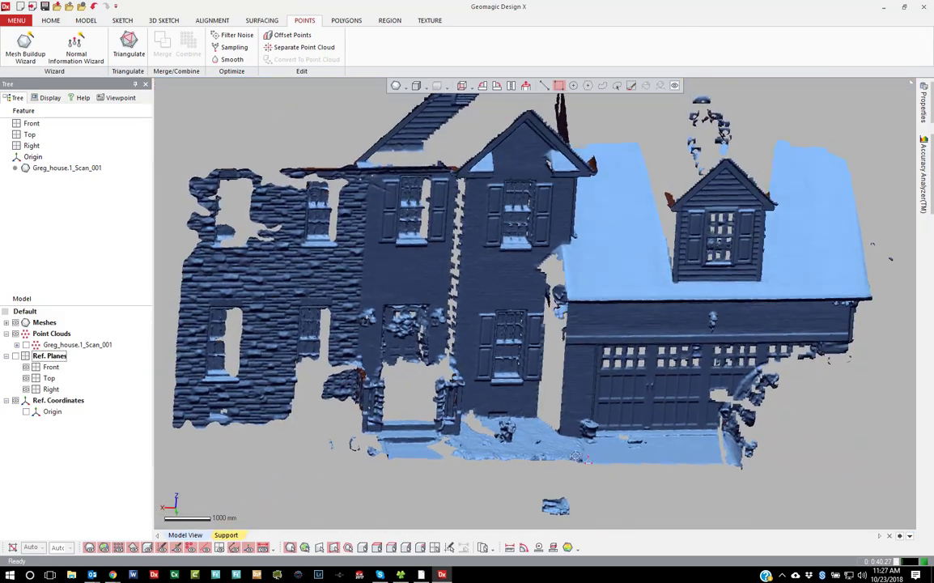
Examine the HD mesh at the front steps, planting bed, upper windows and roof dormer.
scroll(516, 409, "up", 4)
scroll(516, 409, "up", 3)
right_click_drag(504, 424, 552, 330)
scroll(537, 345, "down", 4)
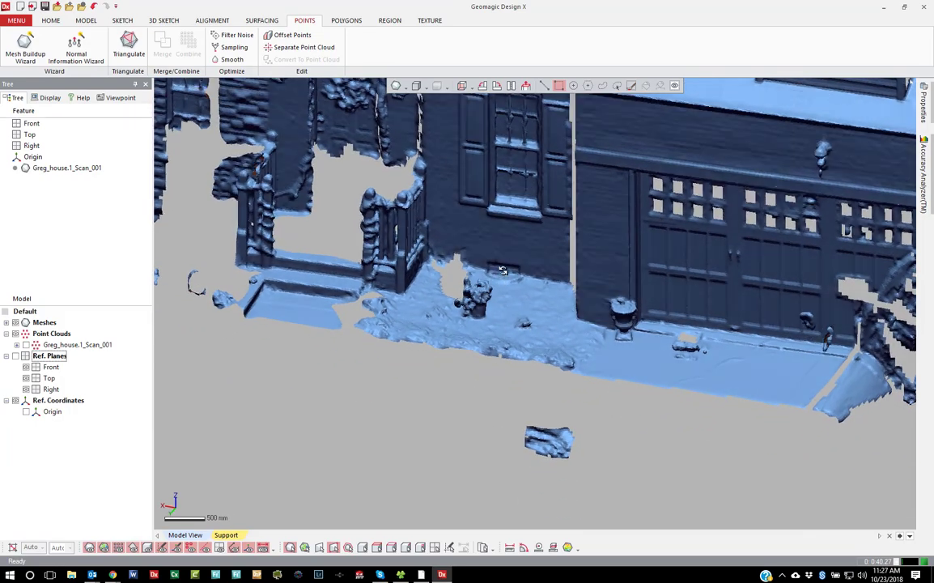
scroll(503, 270, "down", 3)
right_click_drag(502, 271, 503, 264)
right_click_drag(535, 172, 615, 194)
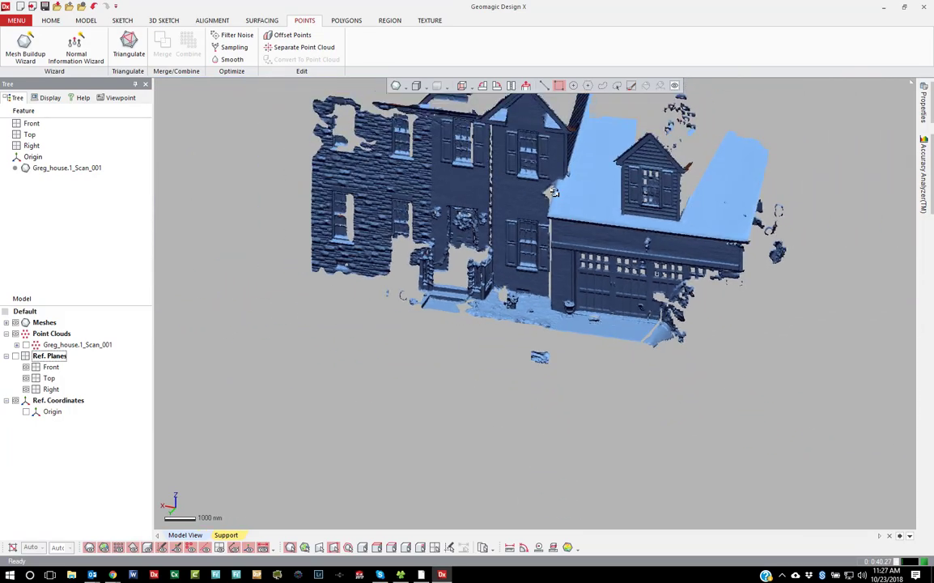
scroll(703, 220, "up", 6)
scroll(704, 221, "down", 6)
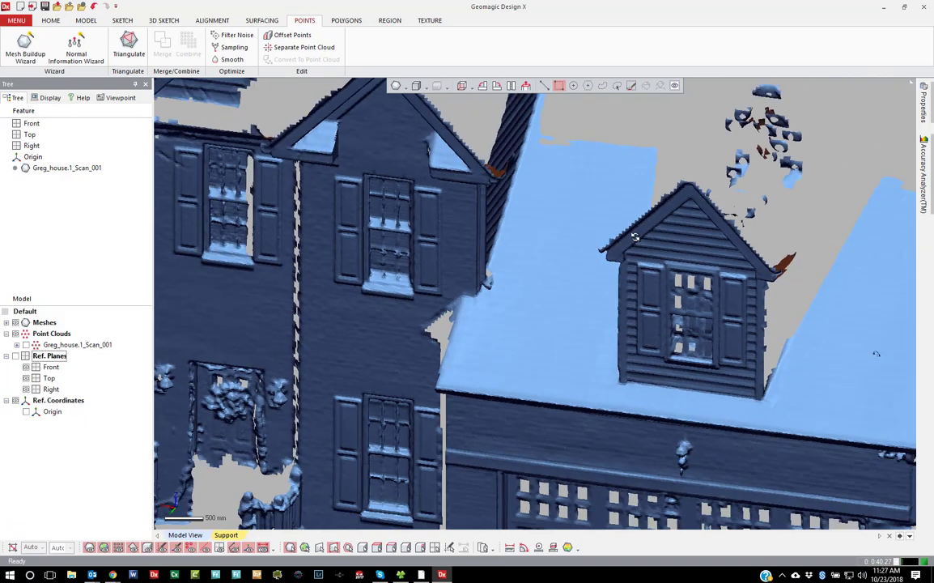
right_click_drag(467, 400, 662, 350)
scroll(676, 404, "up", 2)
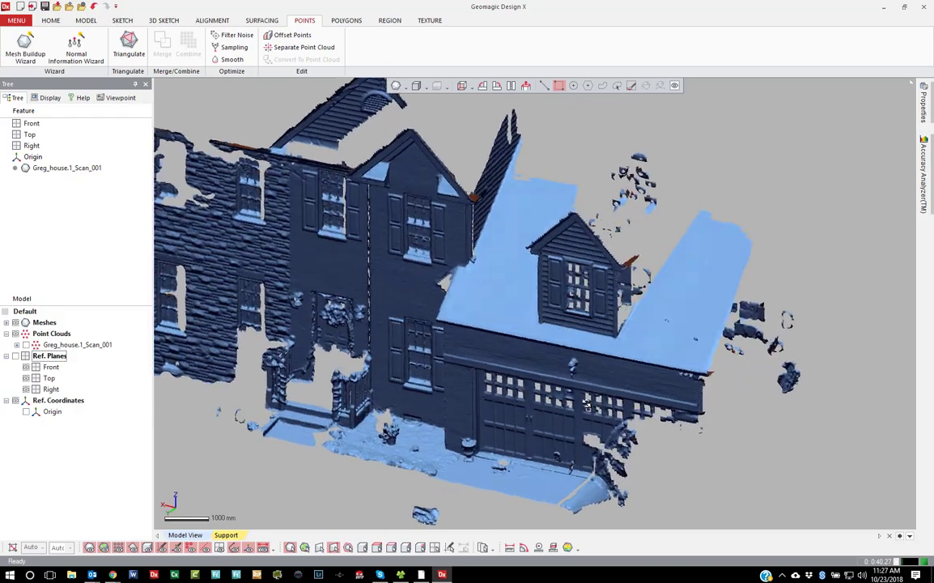
Examine the HD mesh at the garage doors and driveway edge, and review the whole house front.
scroll(606, 364, "down", 2)
scroll(606, 408, "up", 2)
scroll(538, 344, "down", 3)
scroll(552, 423, "up", 7)
scroll(554, 374, "up", 2)
right_click_drag(535, 355, 726, 358)
scroll(640, 360, "down", 4)
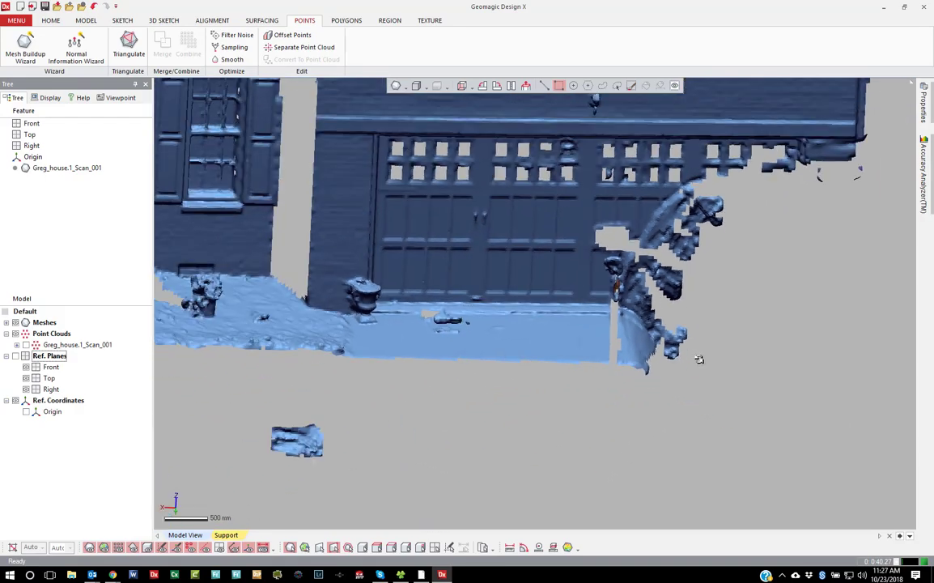
scroll(477, 362, "down", 2)
scroll(477, 363, "down", 3)
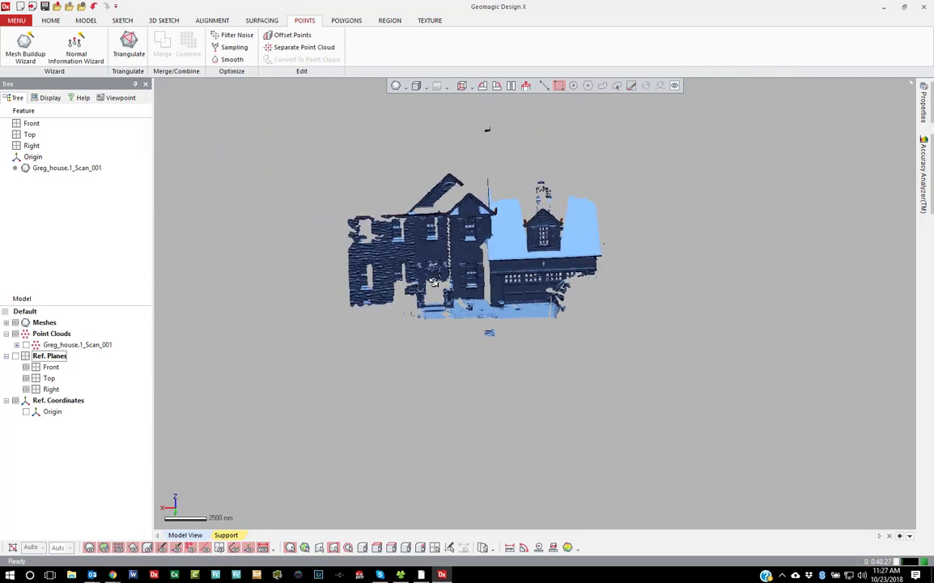
scroll(453, 267, "up", 3)
scroll(463, 204, "down", 2)
mouse_move(464, 204)
right_mouse_down()
mouse_move(518, 202)
mouse_move(498, 182)
mouse_move(453, 196)
right_mouse_up()
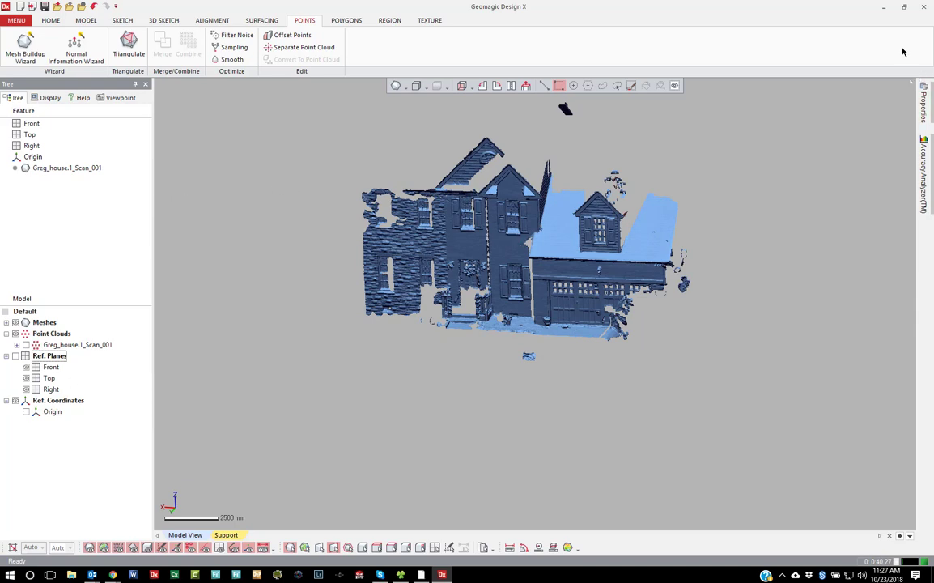
scroll(558, 189, "up", 3)
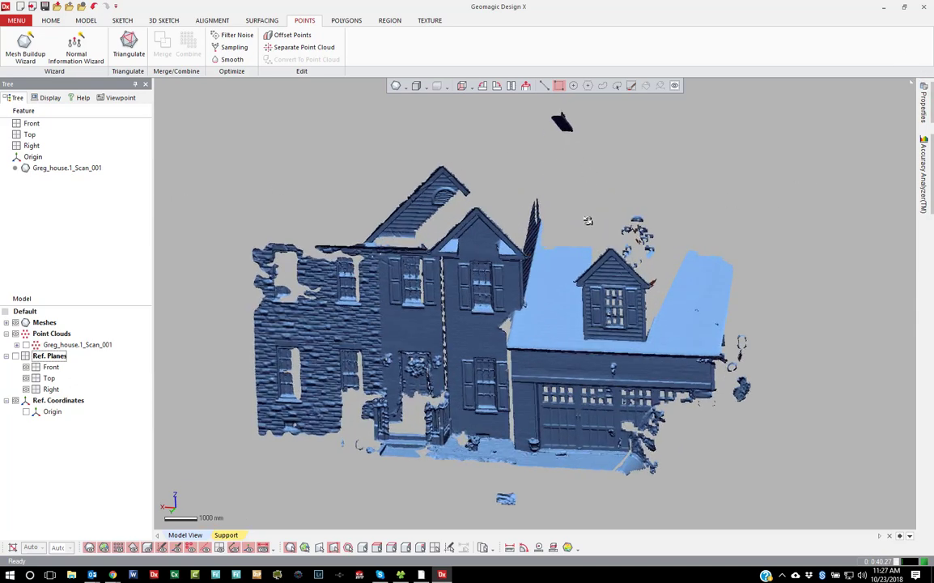
right_click_drag(588, 220, 393, 256)
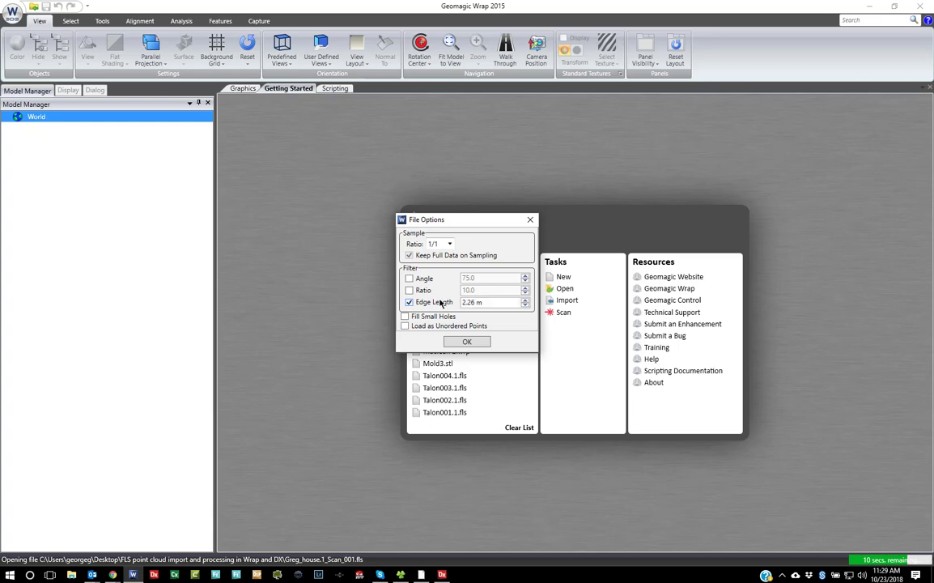
Set the scan import's edge length filter to 0.227 m.
left_click_drag(488, 300, 447, 291)
key("BackSpace")
type(".227")
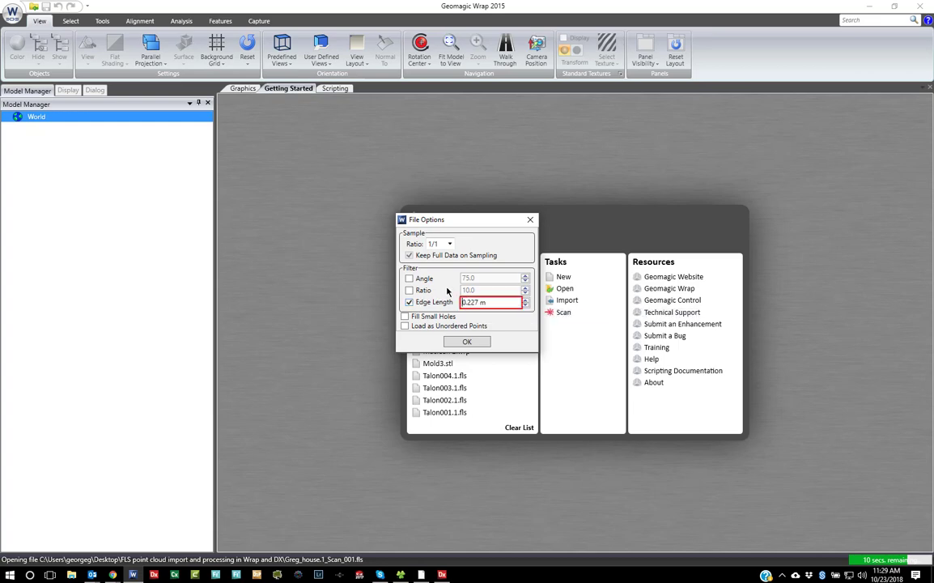
Set the edge length filter to 0.3 m, keep the 1/1 sample ratio, and import the house scan.
left_click_drag(496, 301, 408, 303)
key("BackSpace")
type(".3")
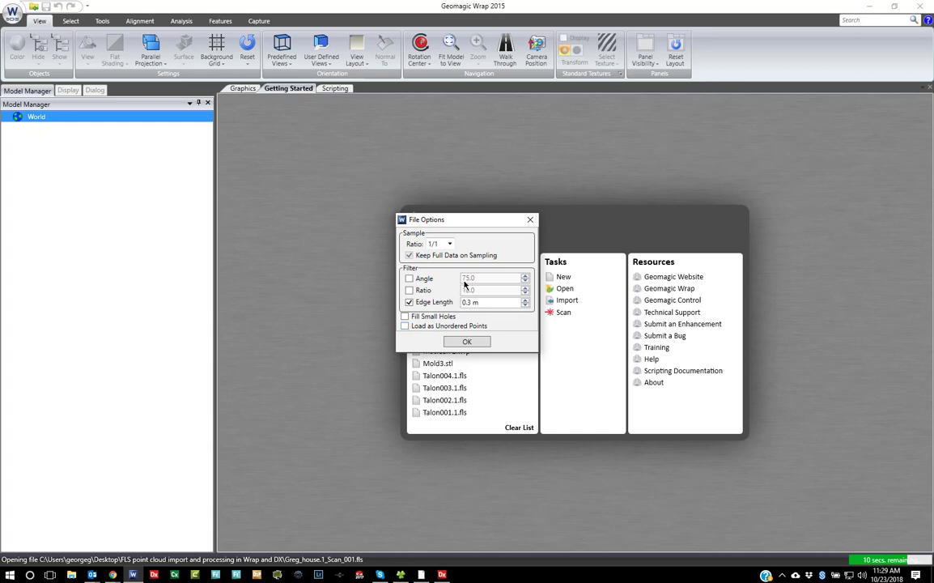
left_click(434, 246)
left_click(434, 250)
left_click(443, 245)
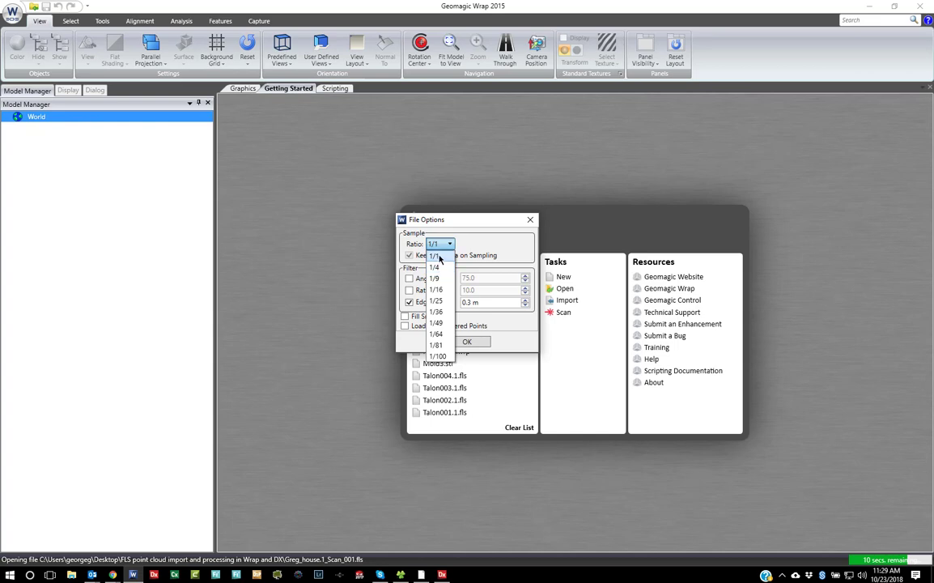
left_click(436, 243)
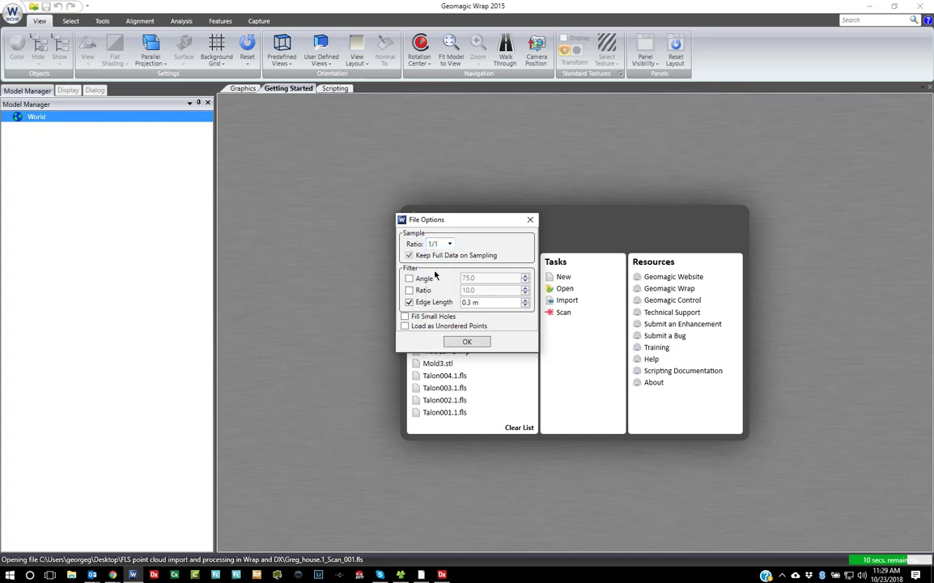
left_click(467, 342)
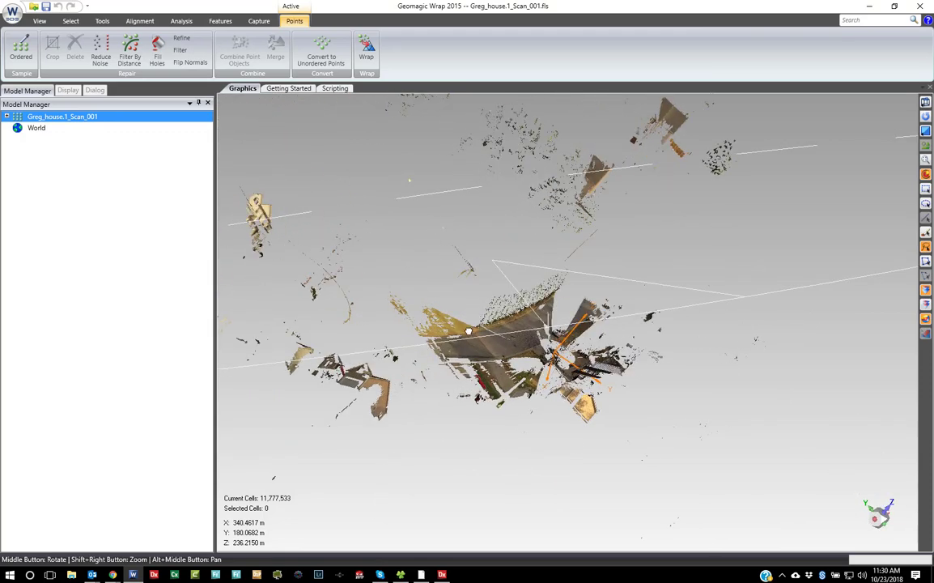
View the imported scan from above, turn it half a revolution, and tilt it to examine the house front and yard.
left_click(885, 515)
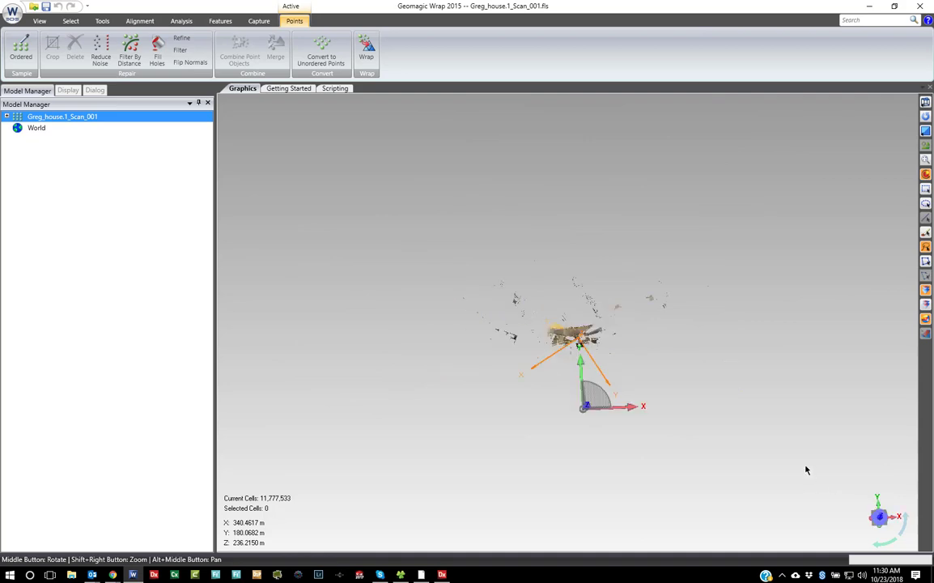
scroll(607, 340, "up", 4)
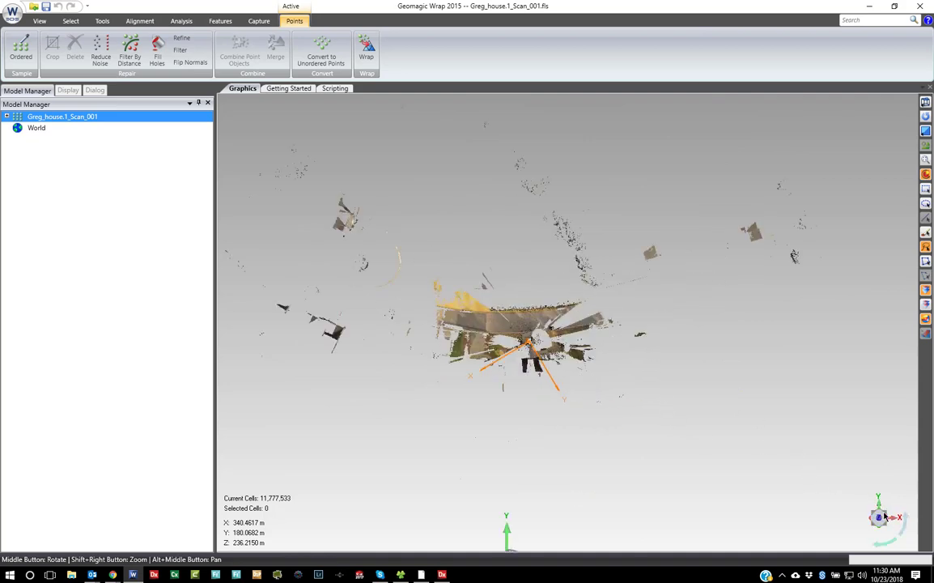
left_click(890, 546)
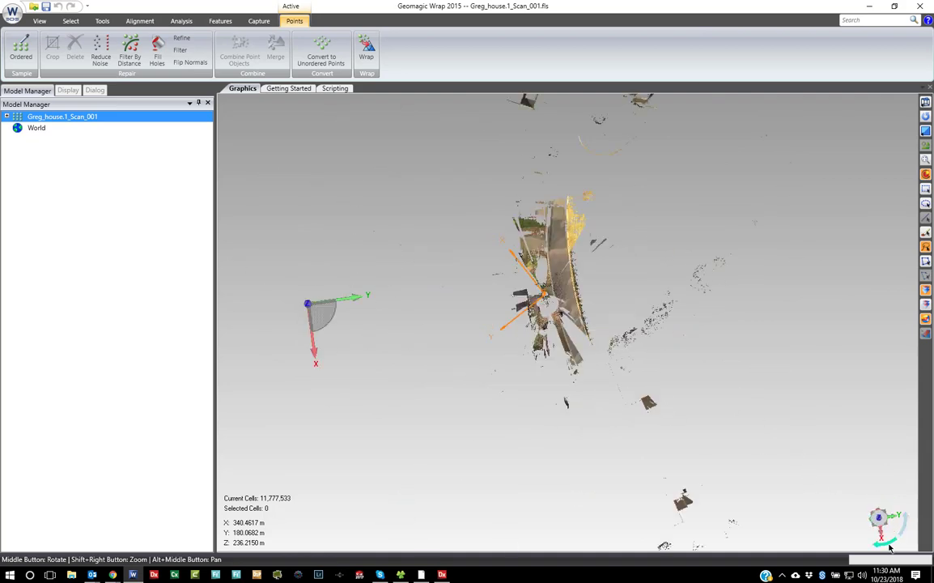
left_click(890, 547)
scroll(615, 303, "up", 10)
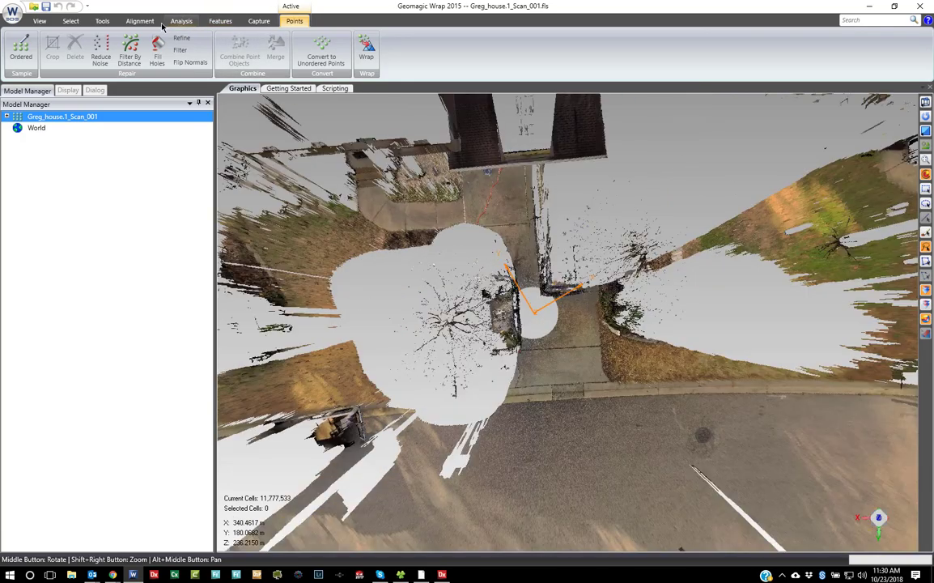
middle_click_drag(469, 259, 481, 167)
scroll(481, 167, "up", 5)
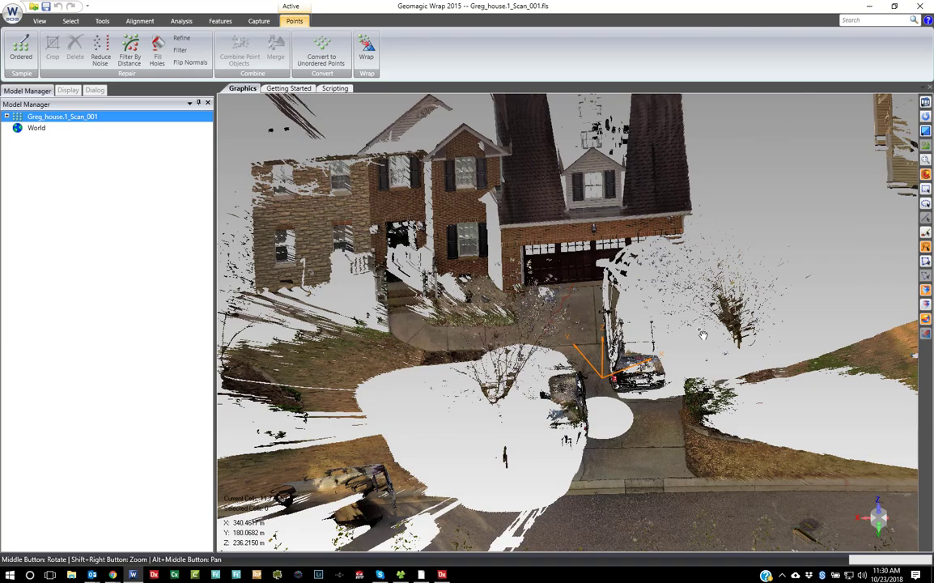
scroll(702, 335, "down", 3)
middle_click_drag(769, 377, 768, 348)
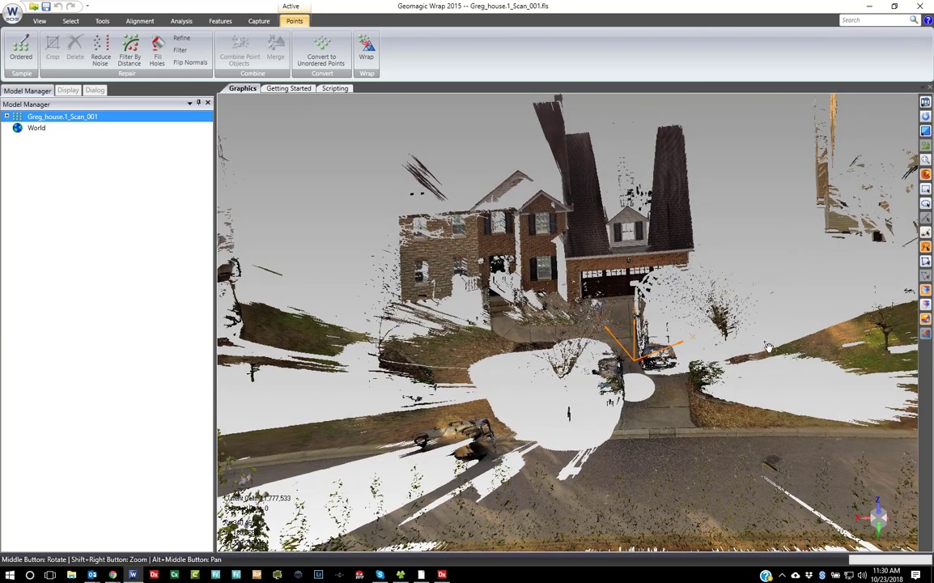
Select the house front in the scan, invert the selection, and delete the surrounding yard, street and trees.
scroll(768, 348, "down", 3)
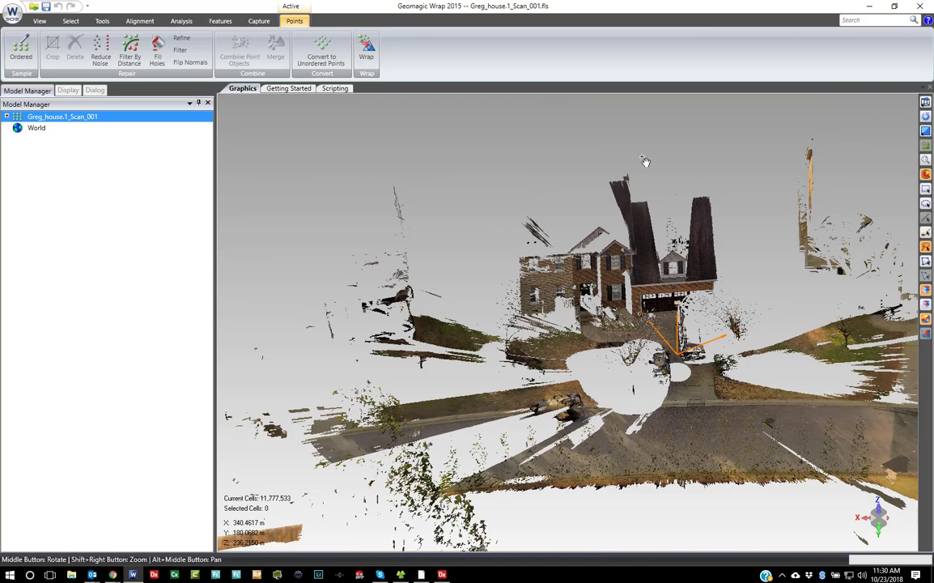
middle_click_drag(643, 174, 728, 192)
mouse_move(728, 183)
left_mouse_down()
mouse_move(558, 140)
mouse_move(477, 212)
mouse_move(489, 287)
mouse_move(614, 343)
mouse_move(751, 272)
left_mouse_up()
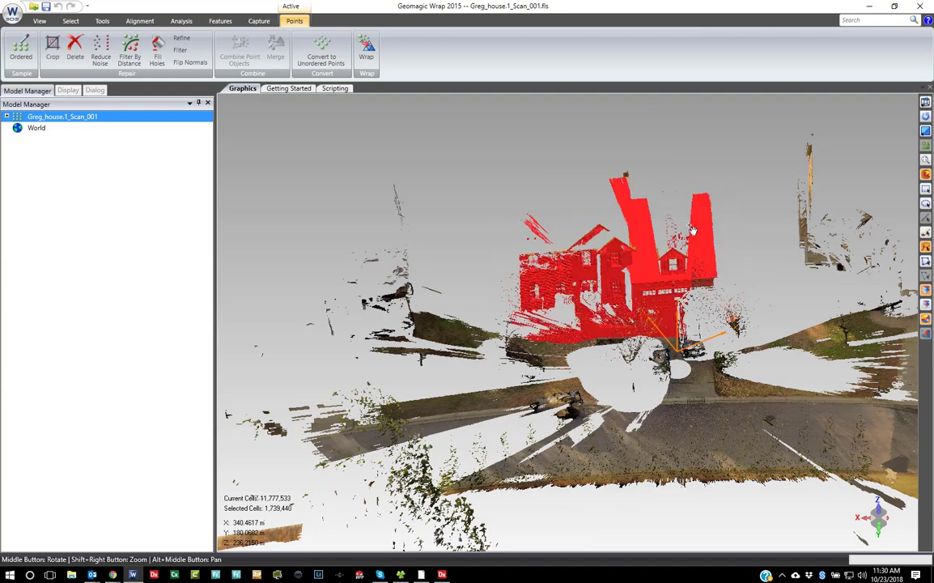
right_click(622, 140)
left_click(662, 232)
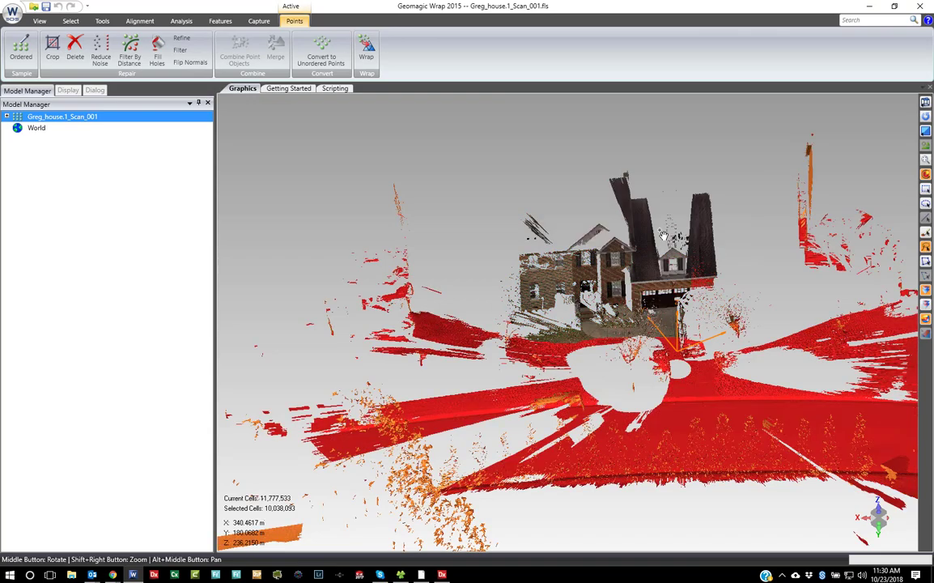
key("Delete")
Try to isolate the house from above by selecting its footprint, inverting the selection, and deleting the rest.
scroll(657, 235, "up", 5)
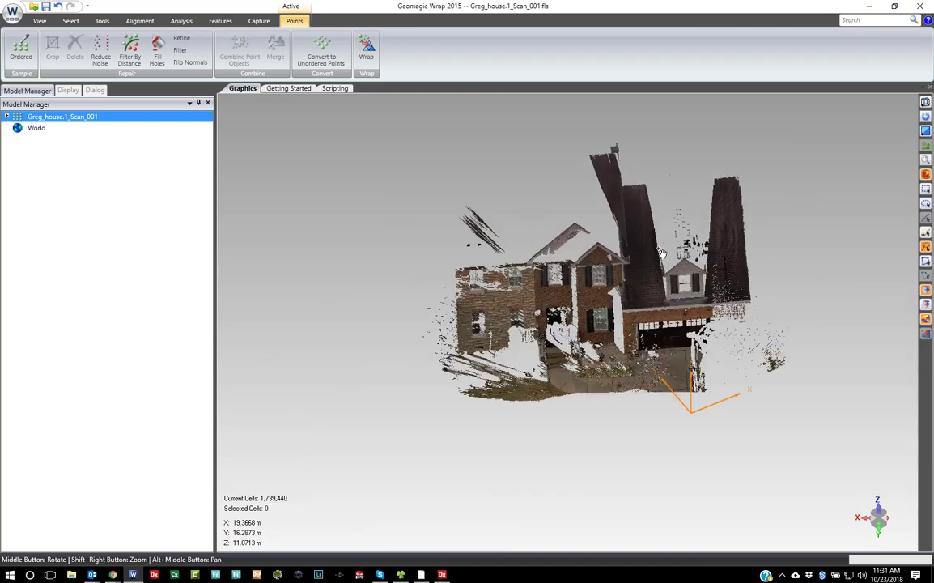
middle_click_drag(659, 236, 663, 428)
scroll(660, 346, "down", 6)
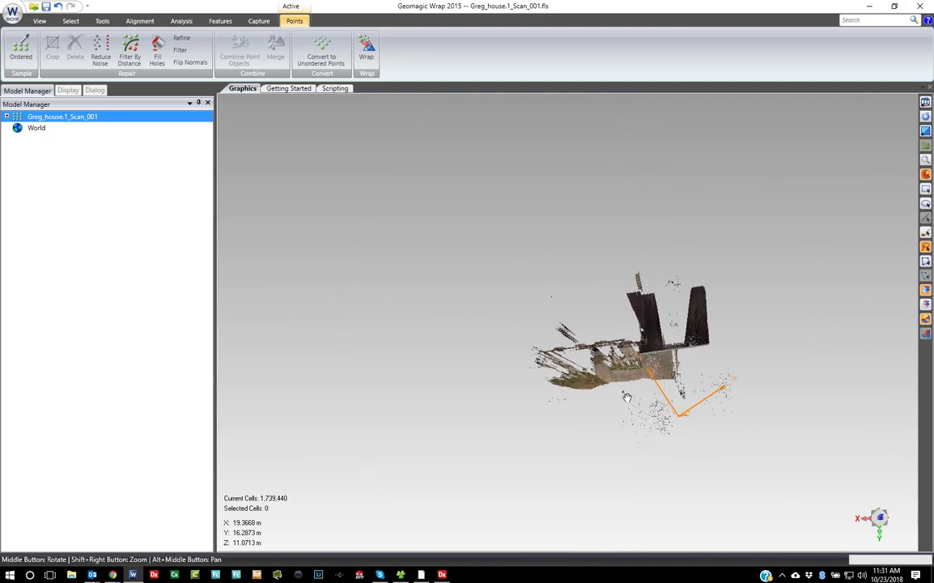
mouse_move(715, 365)
left_mouse_down()
mouse_move(748, 267)
mouse_move(552, 229)
mouse_move(500, 375)
mouse_move(513, 390)
left_mouse_up()
right_click(523, 234)
left_click(571, 325)
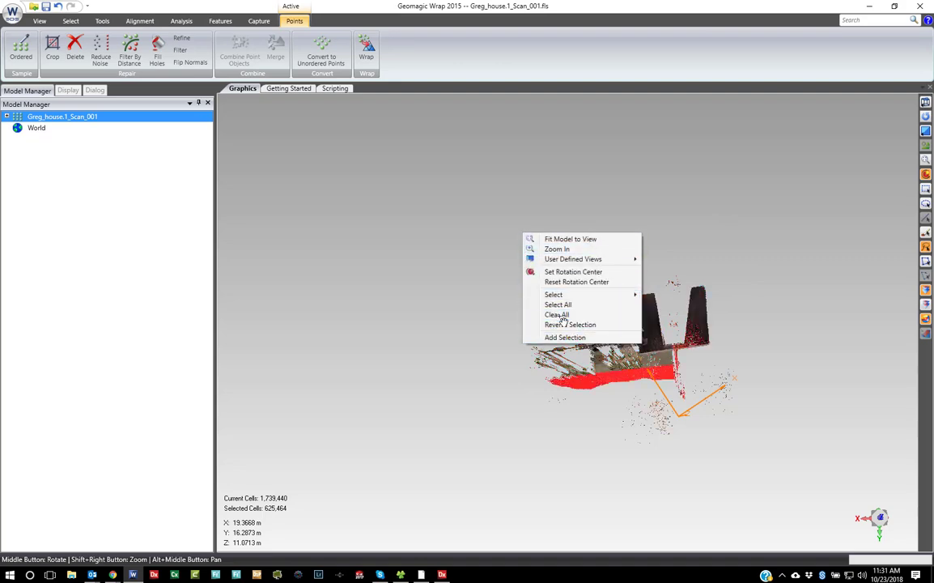
key("Delete")
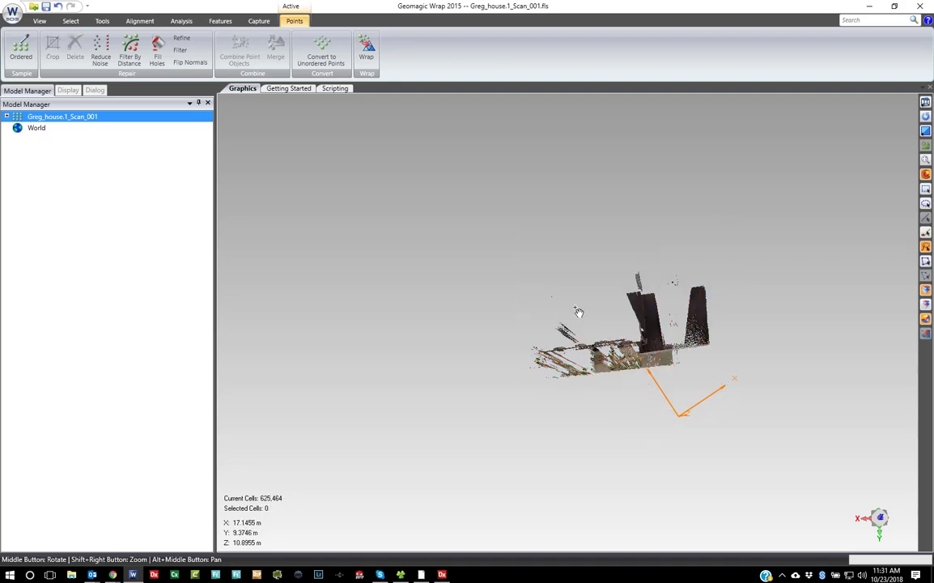
Undo the last deletion from the house scan and clear the selection.
scroll(586, 360, "up", 6)
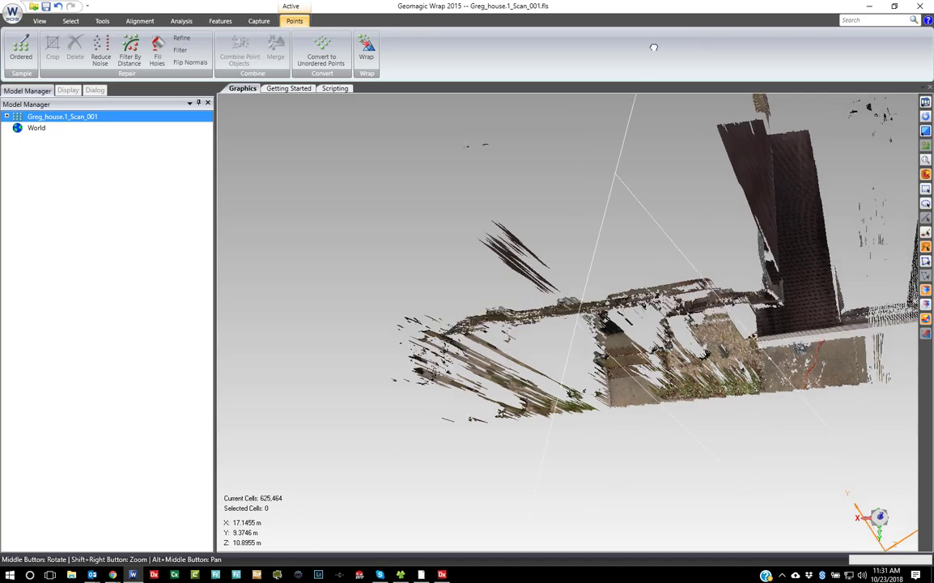
scroll(641, 330, "down", 2)
middle_click_drag(641, 330, 660, 313)
scroll(635, 347, "up", 5)
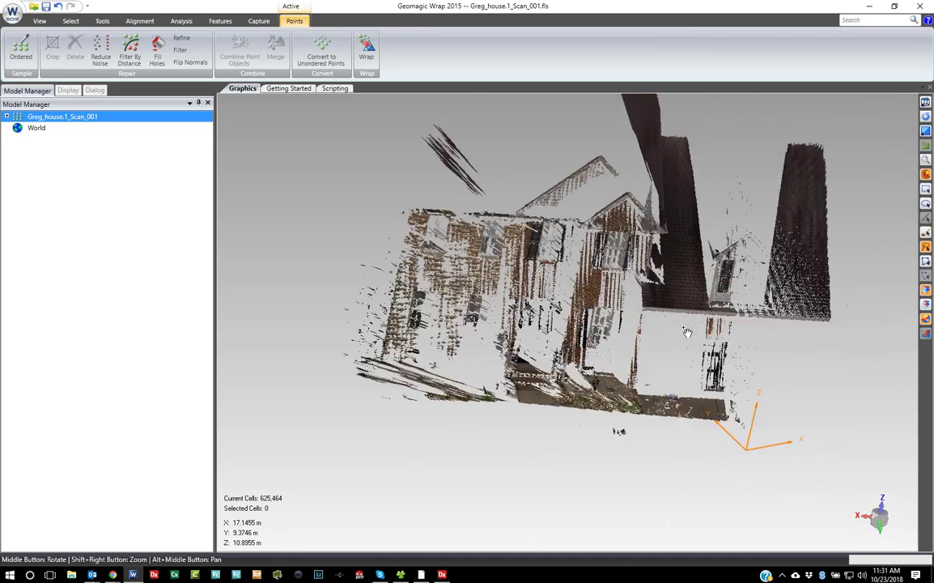
key("ctrl+z")
scroll(638, 349, "up", 5)
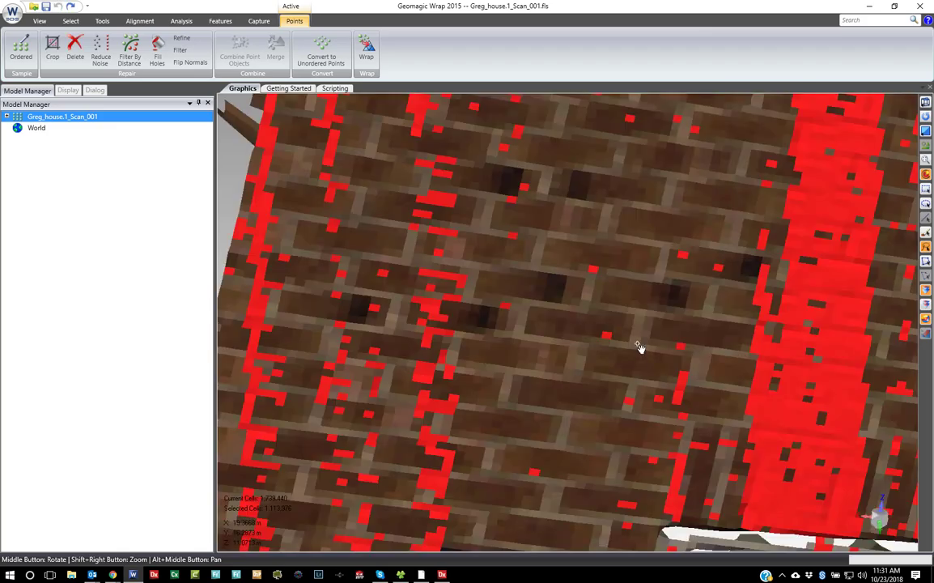
scroll(640, 347, "down", 6)
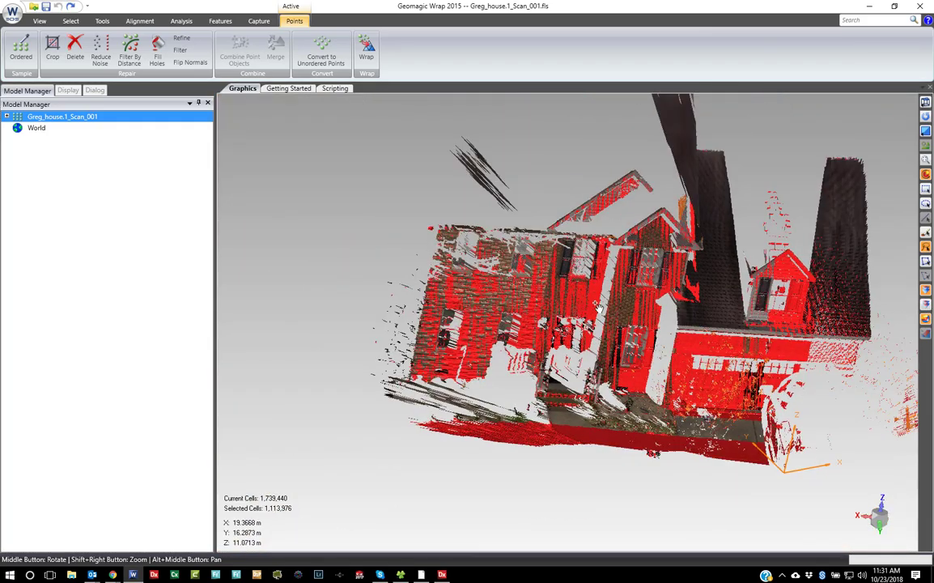
middle_click_drag(577, 291, 671, 392)
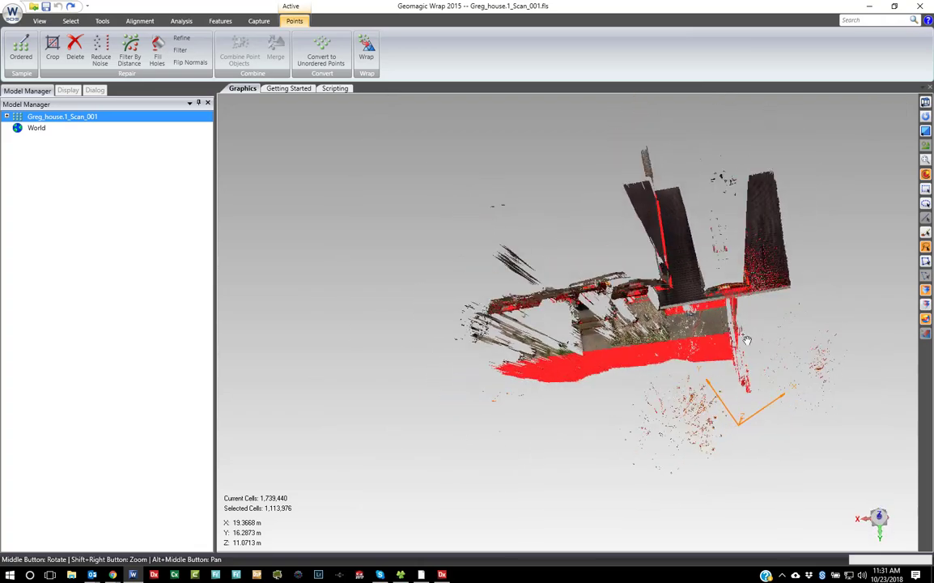
key("ctrl+c")
From above, select the house through its full depth, invert the selection, and delete the ground strip and stray data in front.
middle_click_drag(746, 339, 777, 358)
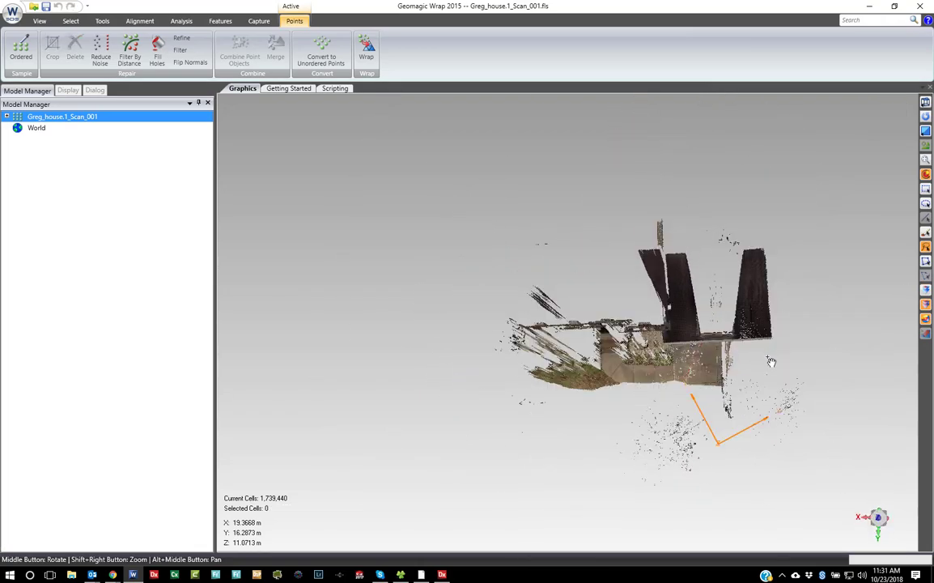
mouse_move(770, 361)
left_mouse_down()
mouse_move(824, 236)
mouse_move(557, 218)
mouse_move(468, 344)
left_mouse_up()
middle_click_drag(437, 218, 636, 167)
right_click(582, 149)
left_click(629, 239)
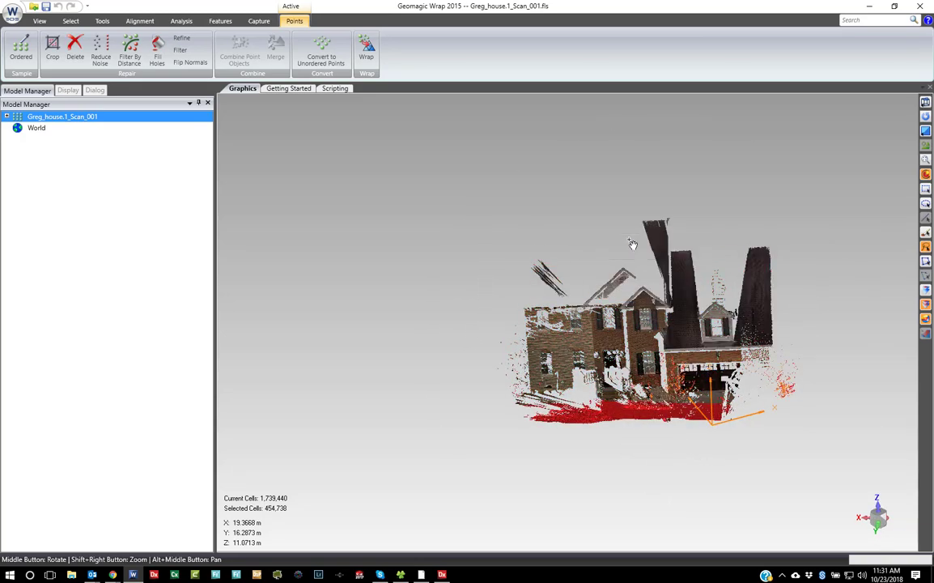
key("Delete")
Turn off vertex color and turn on points to examine the ordered cells on the stone wall.
scroll(636, 315, "up", 5)
middle_click_drag(637, 316, 697, 191)
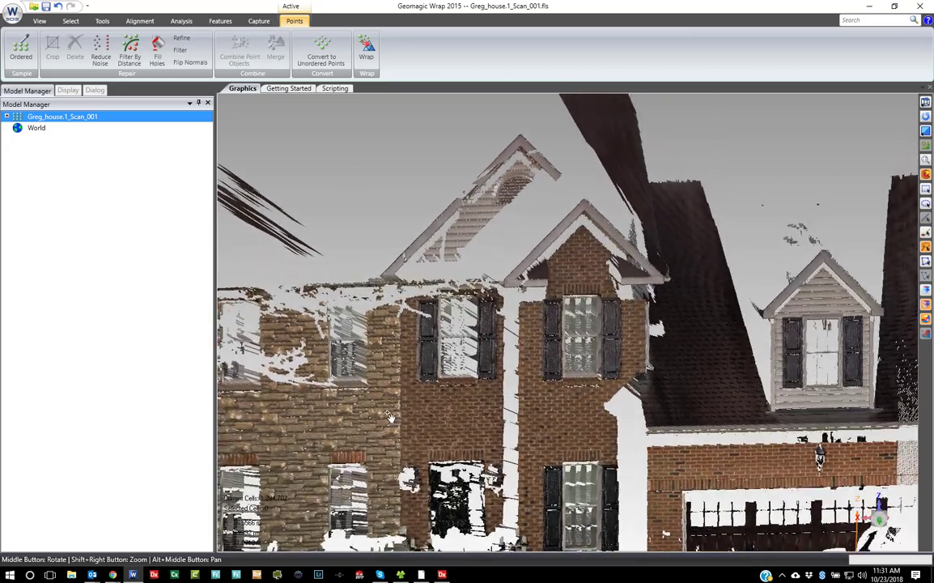
scroll(396, 416, "up", 6)
scroll(588, 360, "down", 4)
scroll(591, 365, "down", 2)
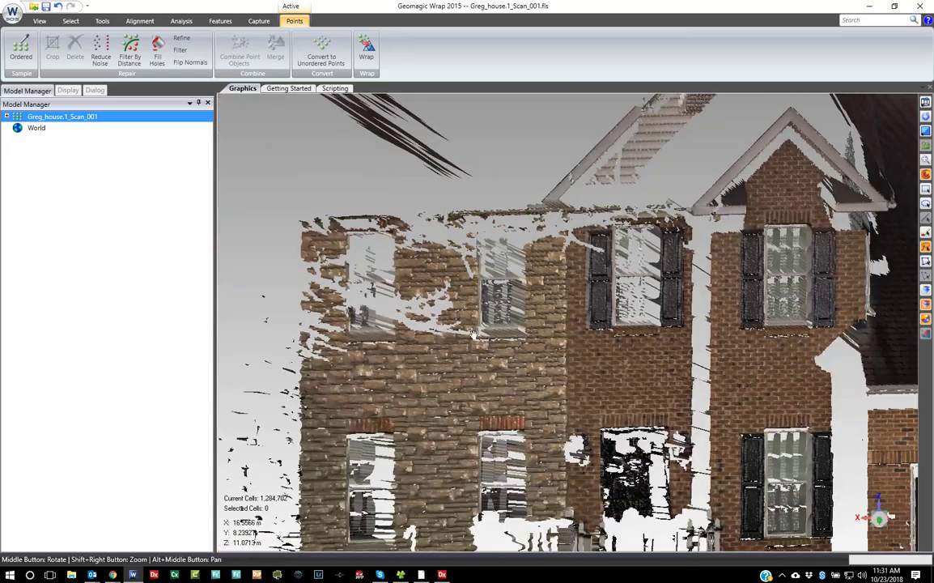
left_click(68, 89)
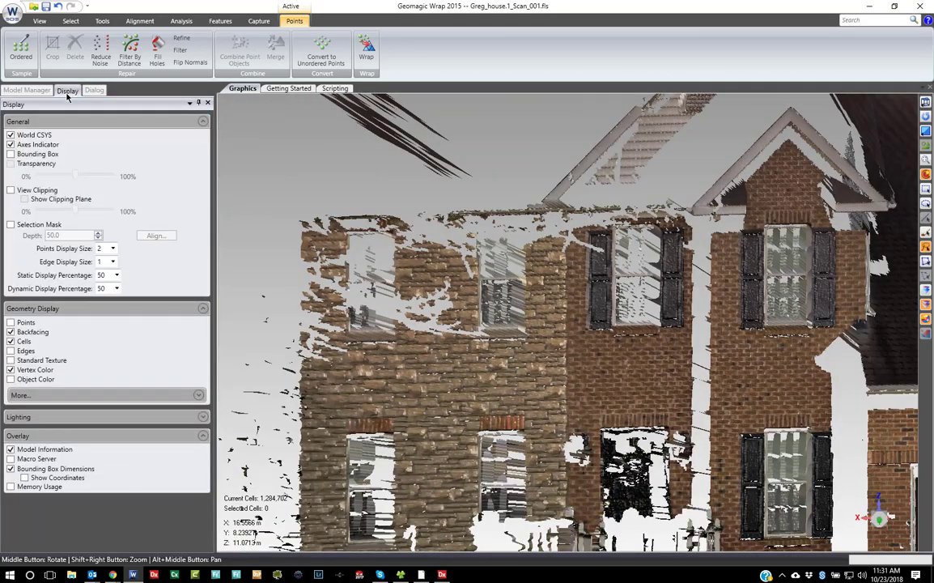
left_click(26, 370)
scroll(463, 359, "up", 8)
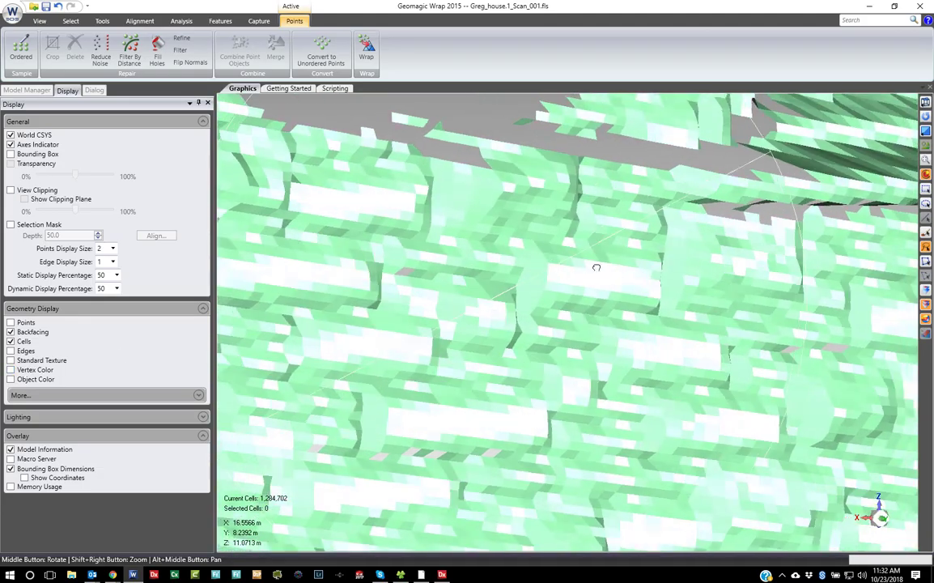
middle_click_drag(596, 267, 597, 296)
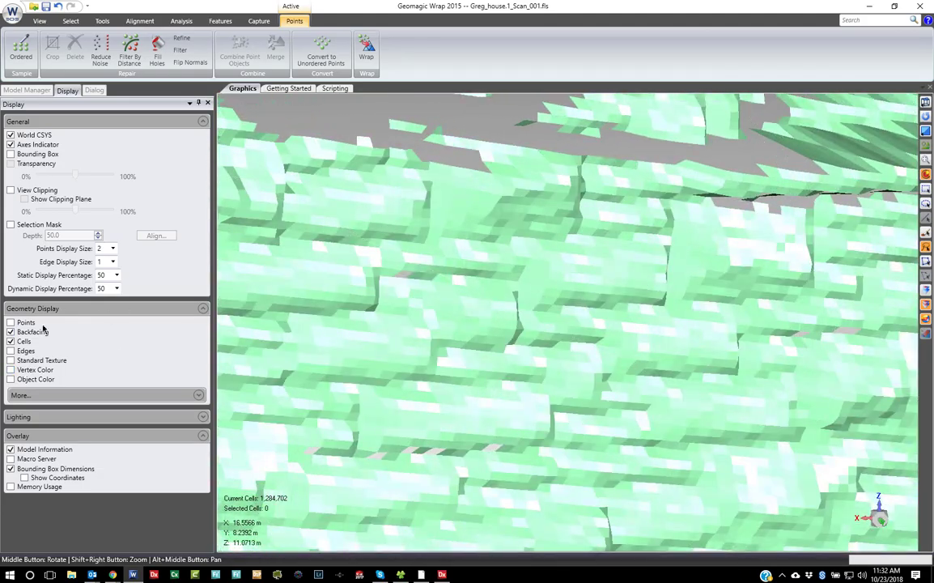
middle_click_drag(581, 226, 390, 173)
scroll(405, 217, "down", 4)
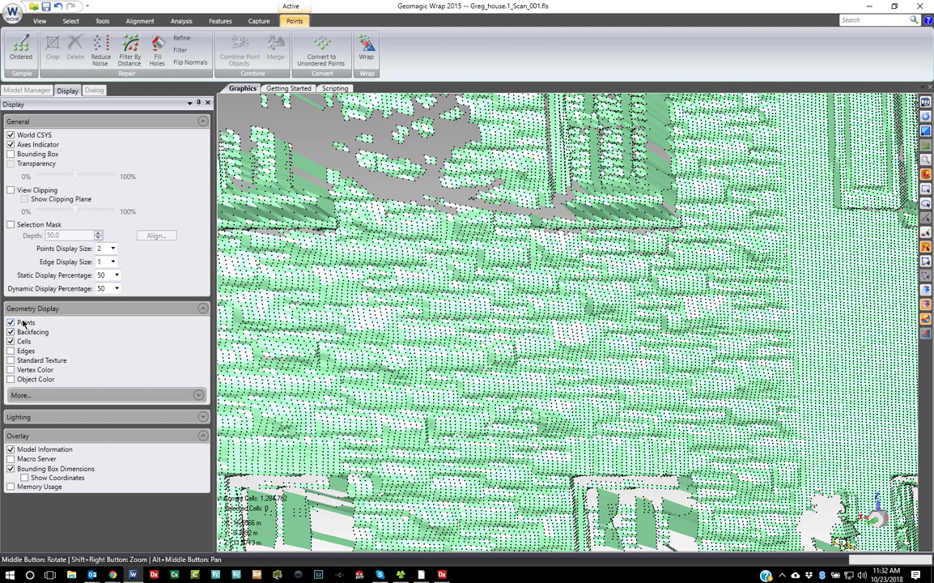
Hide the points, turn vertex color back on, and return to the object list with the whole house in view.
left_click(10, 322)
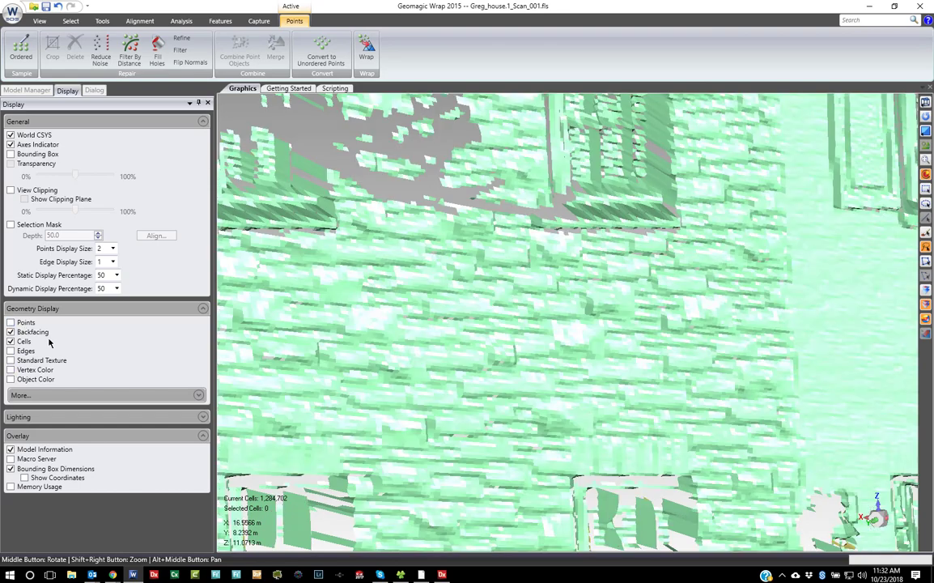
left_click(11, 370)
scroll(253, 341, "down", 6)
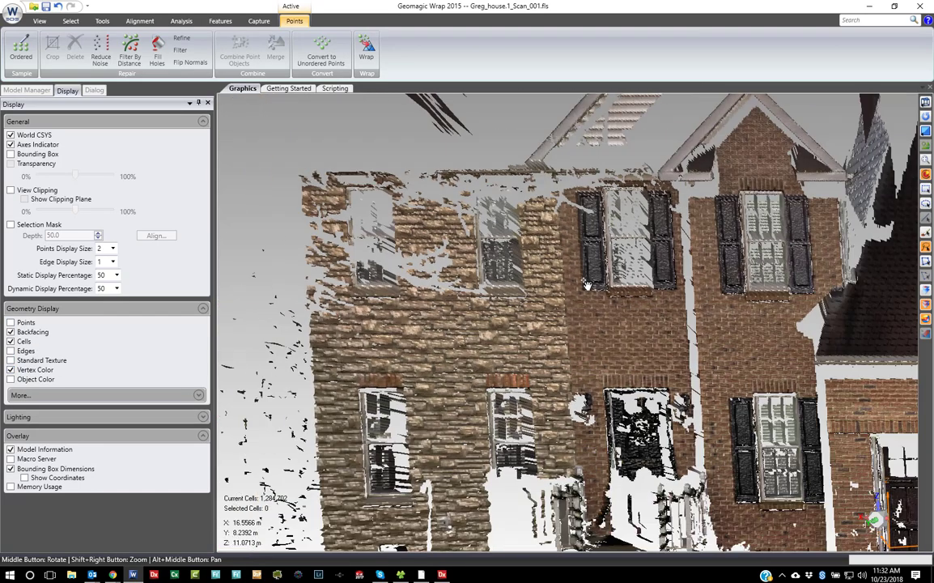
scroll(643, 287, "down", 2)
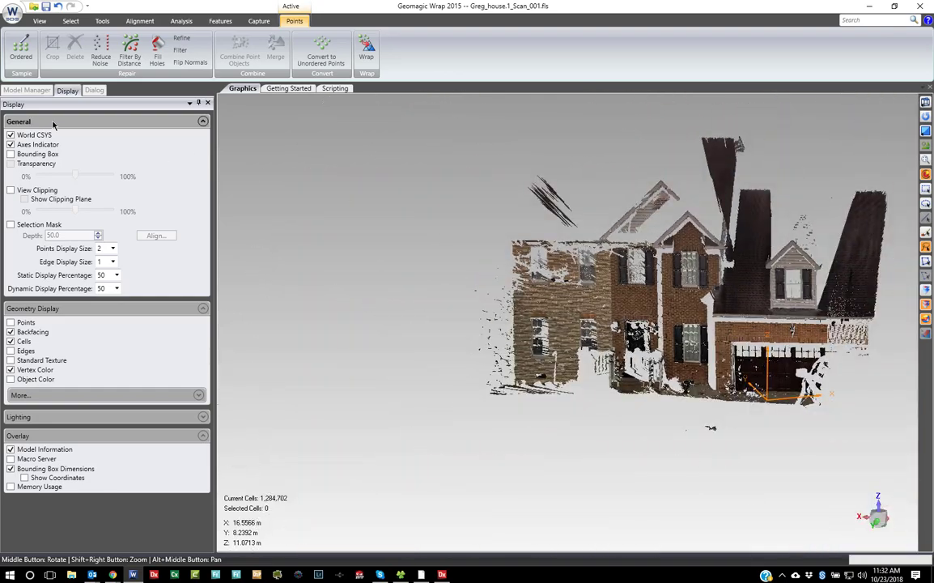
left_click(27, 90)
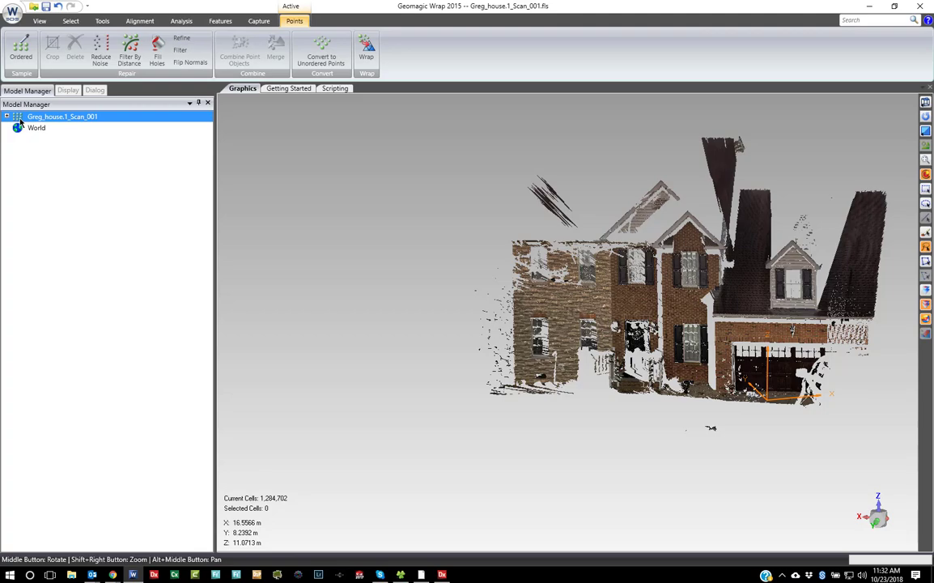
Select and delete the stray scan data beside the outer edge of the stone wall.
scroll(517, 212, "down", 3)
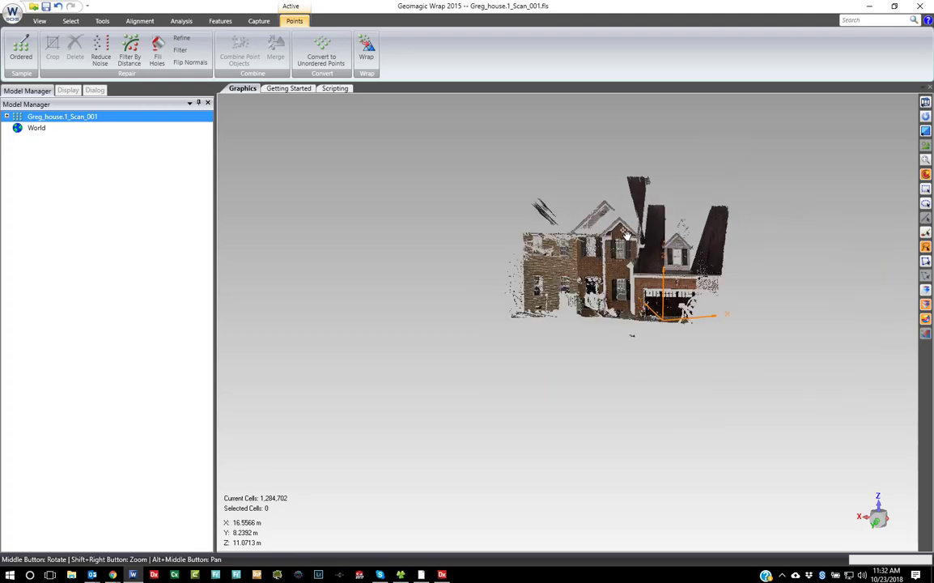
scroll(627, 231, "up", 5)
mouse_move(627, 231)
middle_mouse_down()
mouse_move(622, 258)
mouse_move(615, 243)
middle_mouse_up()
middle_click_drag(793, 220, 582, 226)
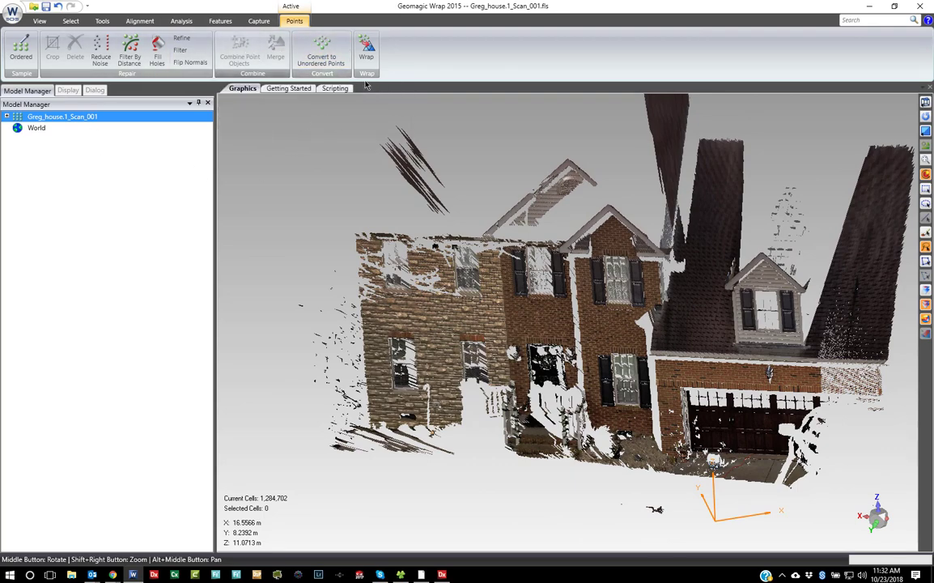
scroll(385, 130, "down", 3)
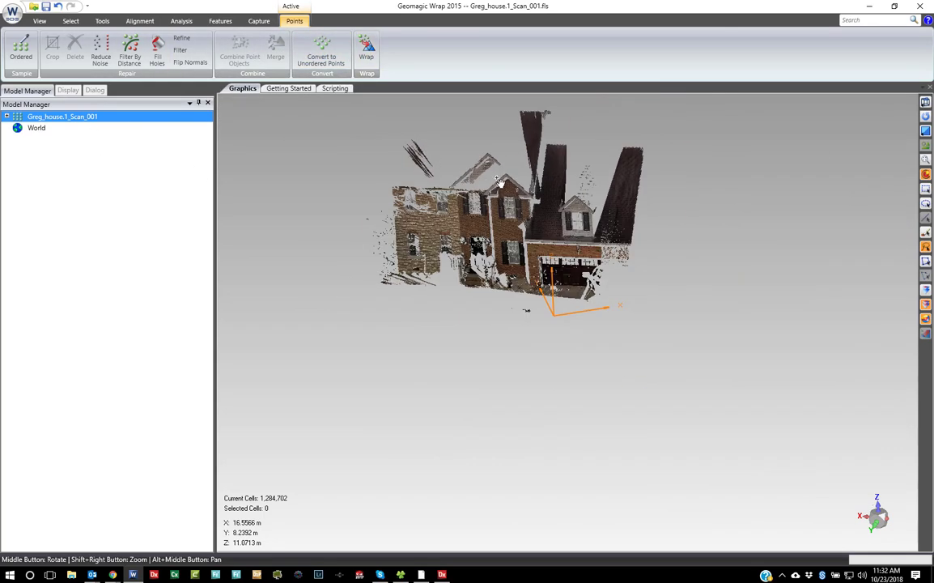
scroll(474, 145, "down", 2)
scroll(467, 241, "up", 5)
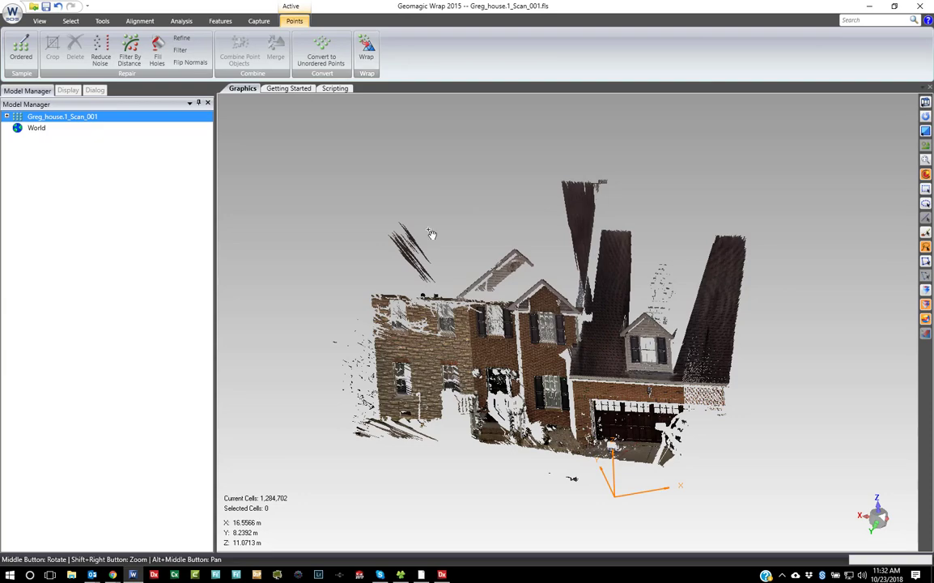
scroll(357, 326, "up", 2)
mouse_move(333, 246)
left_mouse_down()
mouse_move(316, 255)
mouse_move(322, 452)
mouse_move(349, 457)
mouse_move(376, 488)
left_mouse_up()
key("Delete")
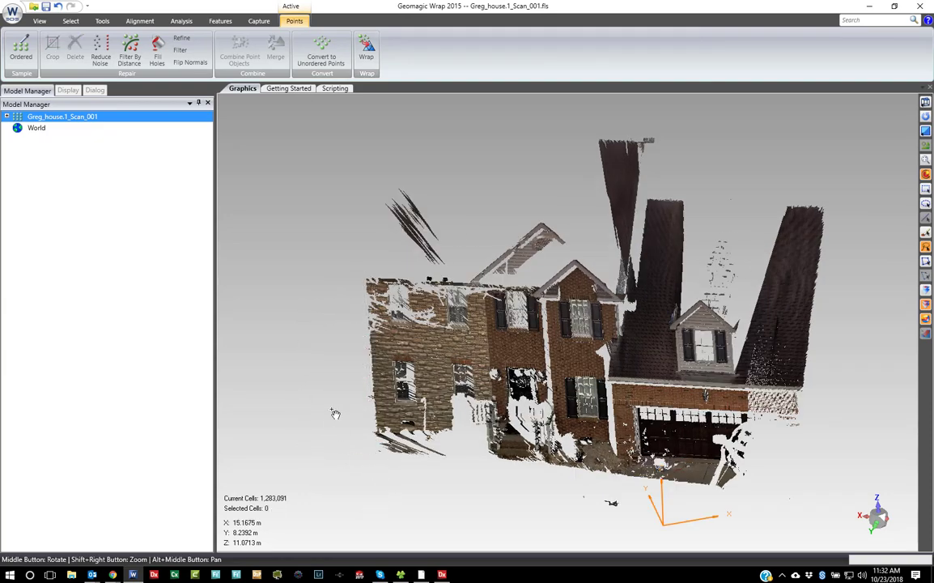
Select and delete the floating roof streaks above the stone section of the house.
middle_click_drag(414, 306, 533, 233)
mouse_move(317, 151)
left_mouse_down()
mouse_move(338, 245)
mouse_move(380, 254)
left_mouse_up()
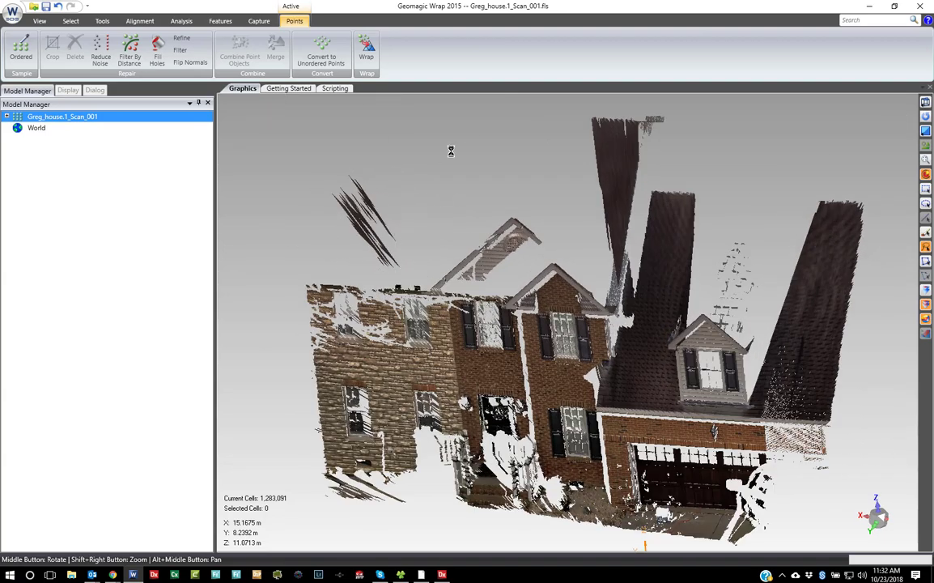
key("Delete")
Wrap the cleaned house scan into a polygon mesh.
middle_click_drag(398, 159, 416, 156)
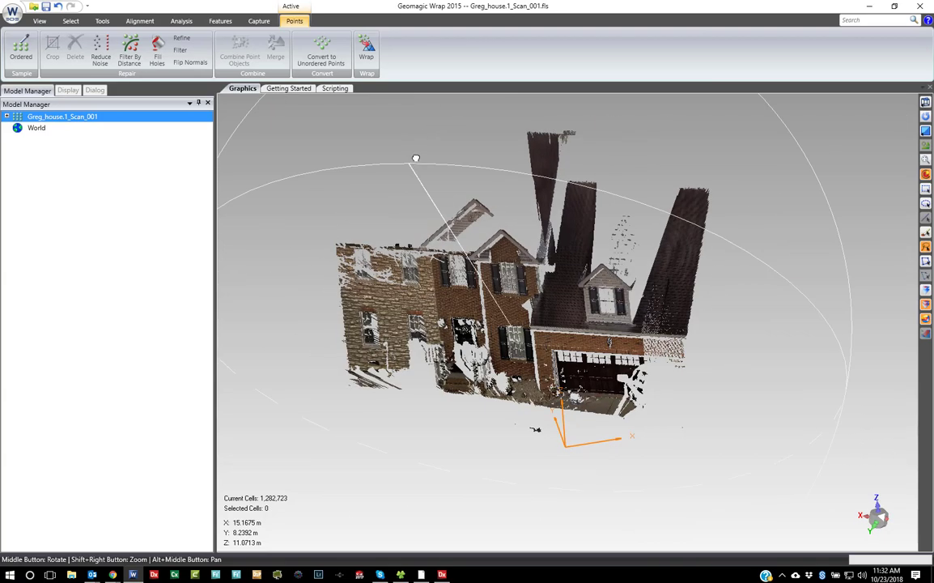
left_click(366, 49)
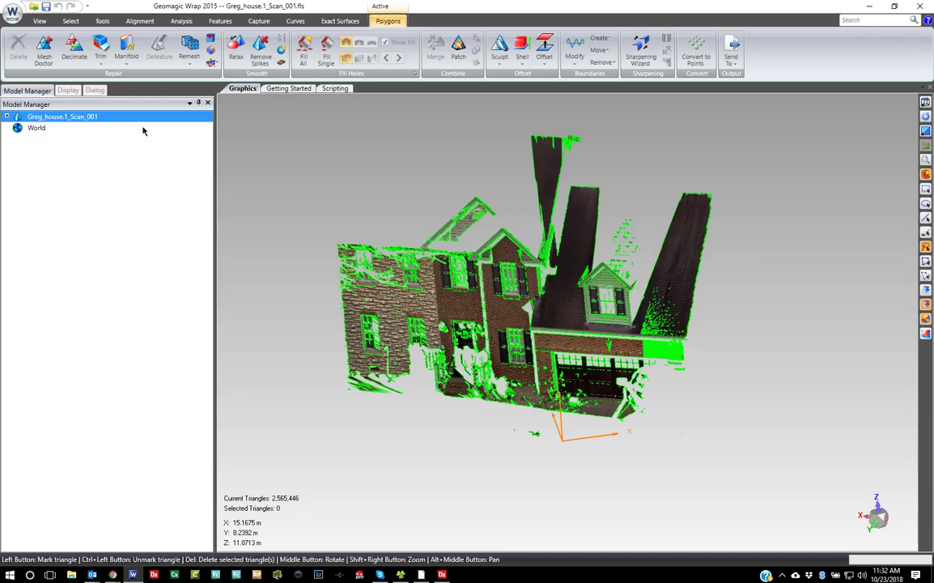
Turn off vertex color on the mesh while examining the brick, stonework and shutters around an upper window.
scroll(447, 265, "up", 8)
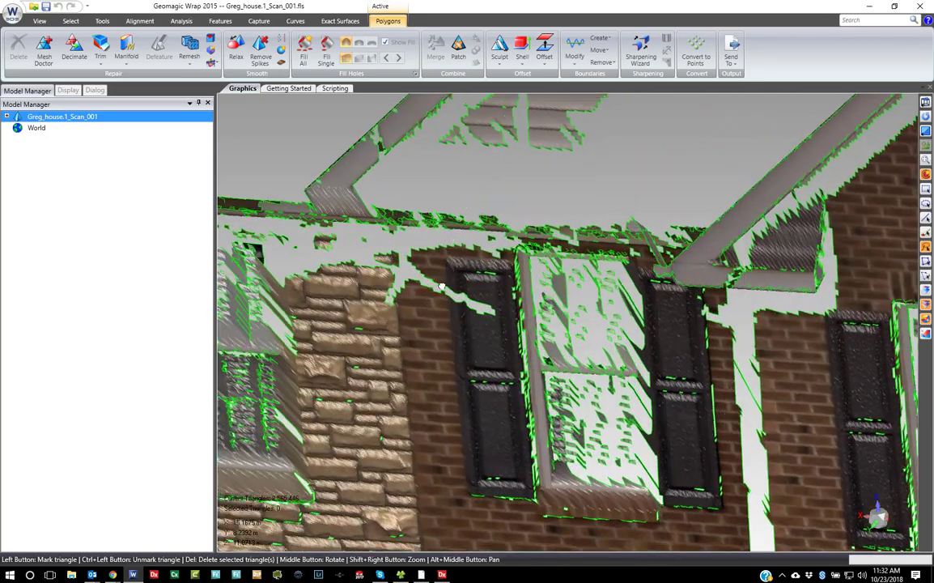
middle_click_drag(447, 265, 490, 281)
scroll(489, 281, "down", 5)
scroll(484, 370, "up", 8)
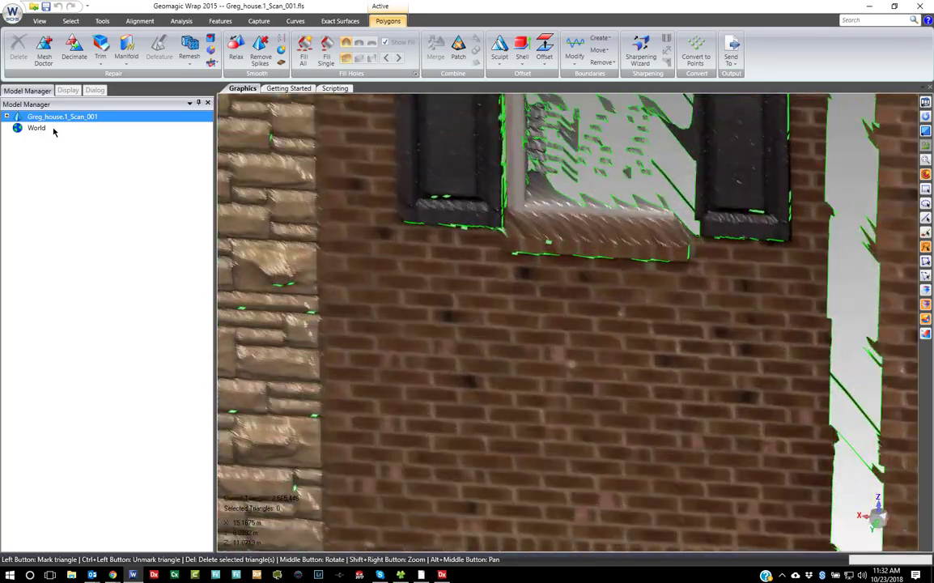
left_click(68, 90)
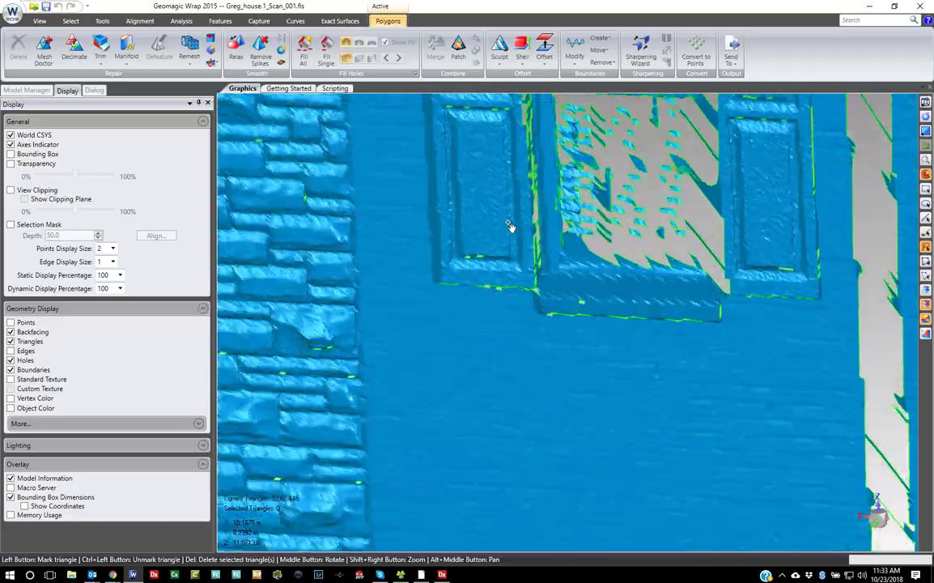
Examine the brick and stonework surface detail on the wall between the upper and lower windows of the house mesh.
scroll(510, 226, "up", 2)
middle_click_drag(509, 226, 484, 221)
scroll(490, 236, "down", 4)
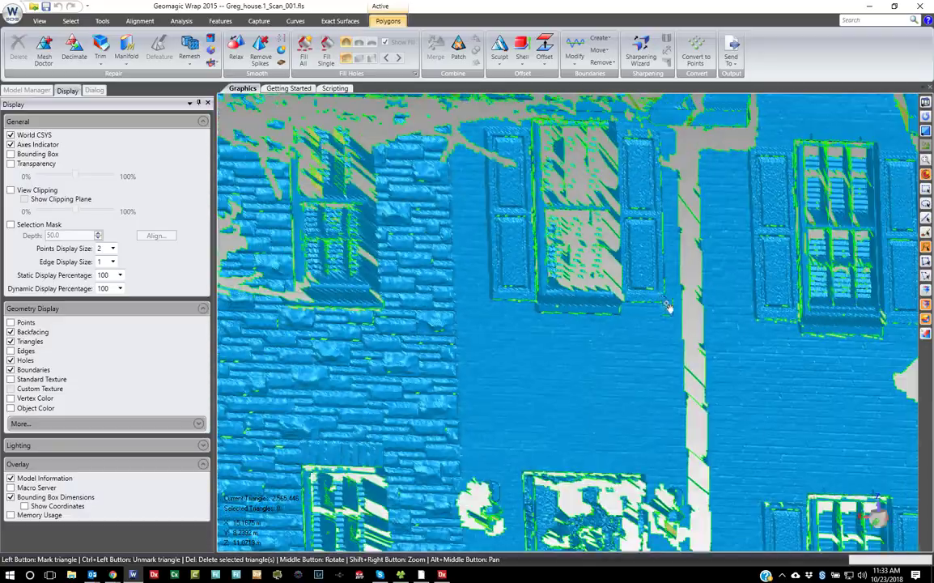
scroll(675, 309, "up", 4)
scroll(736, 339, "down", 4)
scroll(597, 429, "up", 3)
middle_click_drag(541, 411, 529, 408)
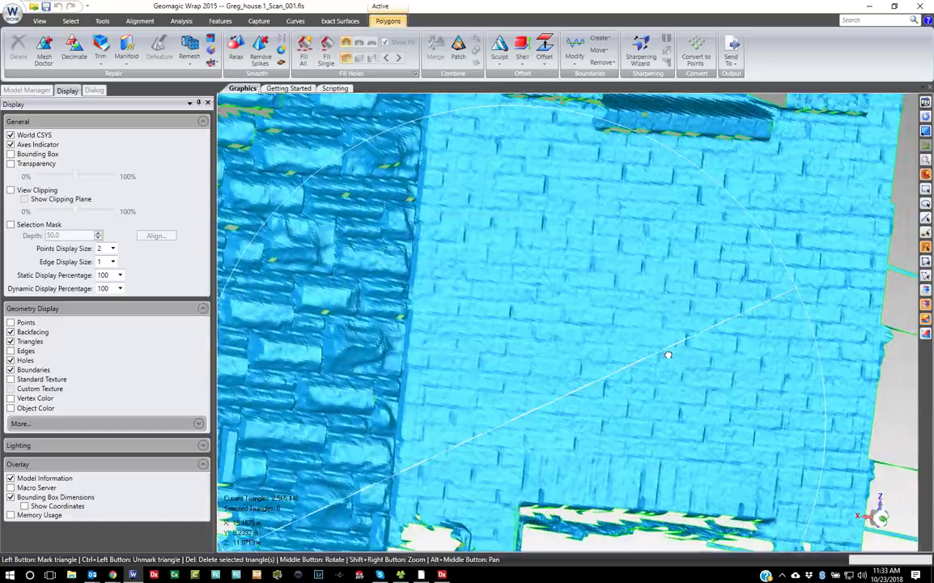
middle_click_drag(668, 354, 594, 325)
scroll(438, 419, "down", 4)
scroll(429, 425, "up", 4)
middle_click_drag(408, 438, 321, 310)
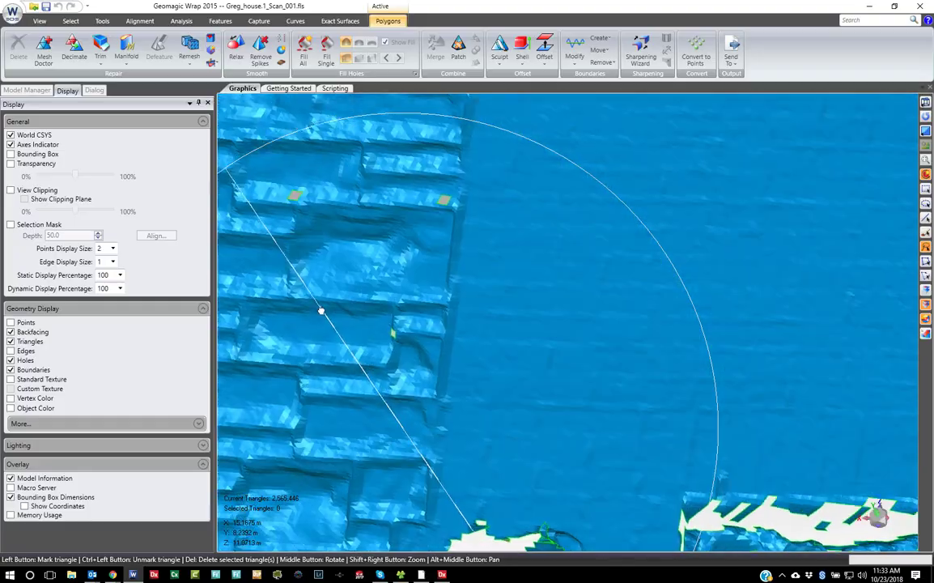
Inspect the mesh at the garage roof shingles, the garage doors and the front entrance with its railings.
scroll(438, 427, "down", 5)
middle_click_drag(467, 355, 469, 536)
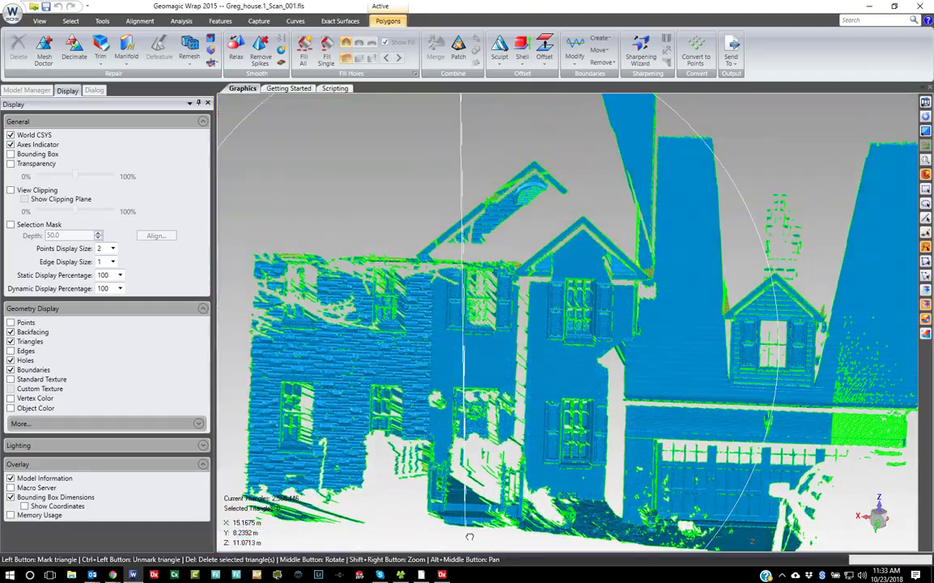
scroll(675, 393, "up", 6)
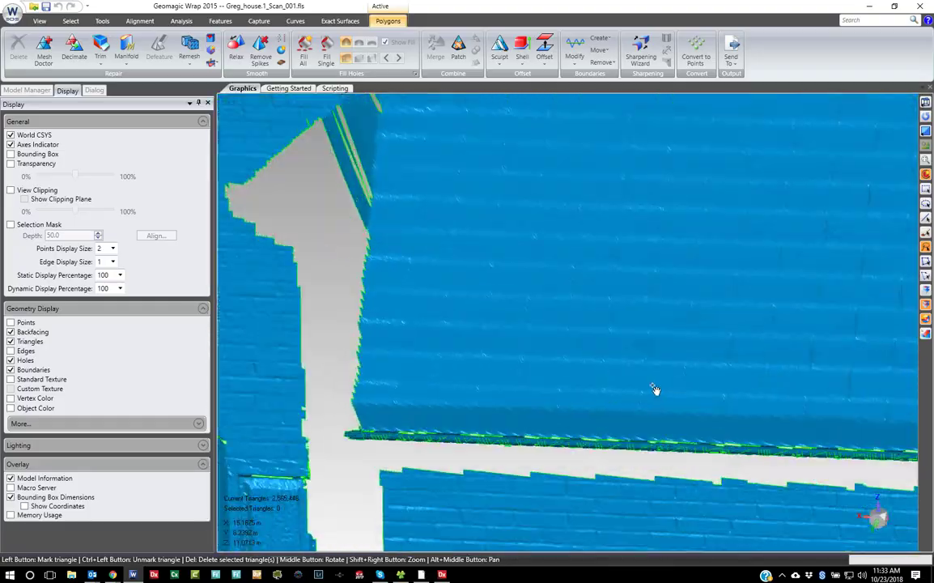
scroll(491, 353, "down", 6)
middle_click_drag(560, 300, 626, 327)
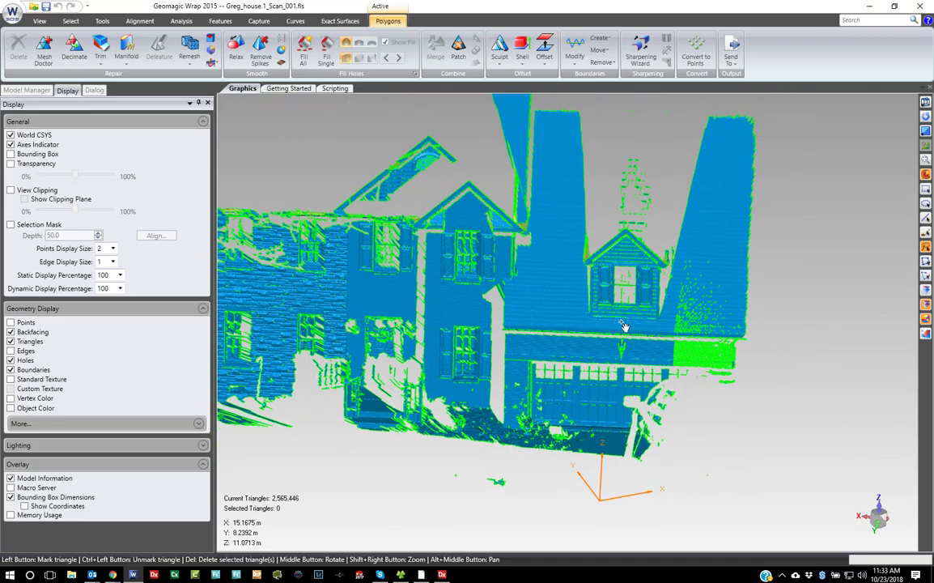
scroll(521, 401, "up", 3)
scroll(526, 373, "up", 2)
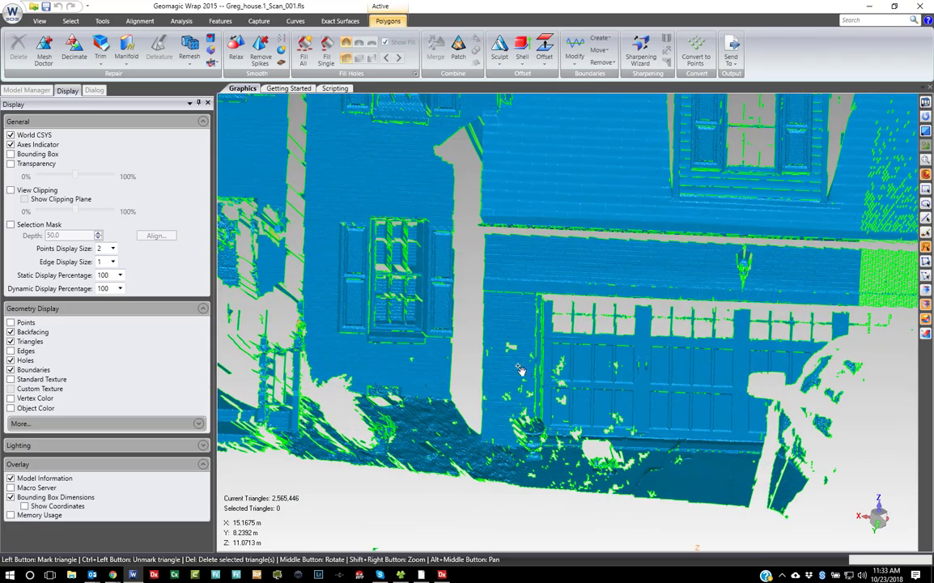
scroll(560, 337, "down", 5)
middle_click_drag(577, 377, 589, 343)
scroll(489, 304, "up", 8)
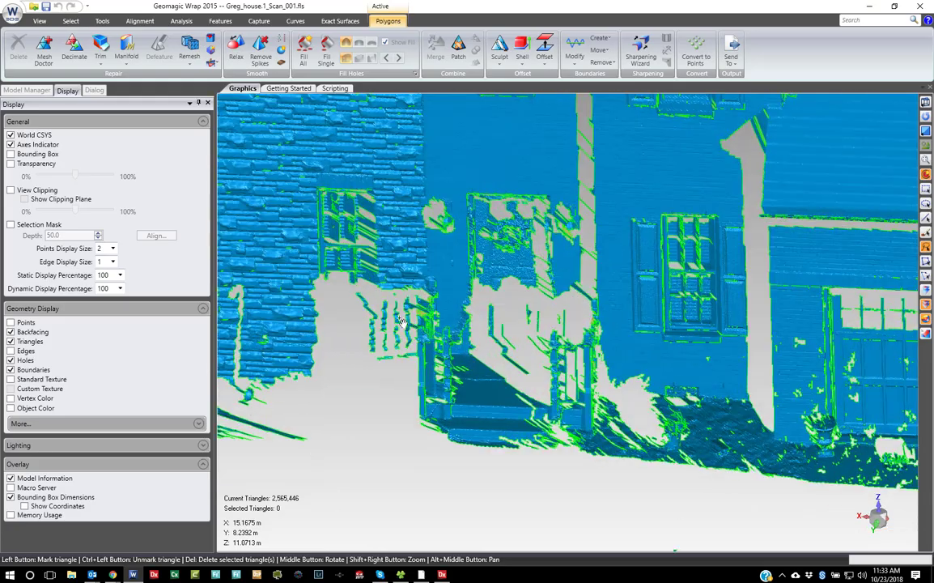
scroll(489, 304, "down", 8)
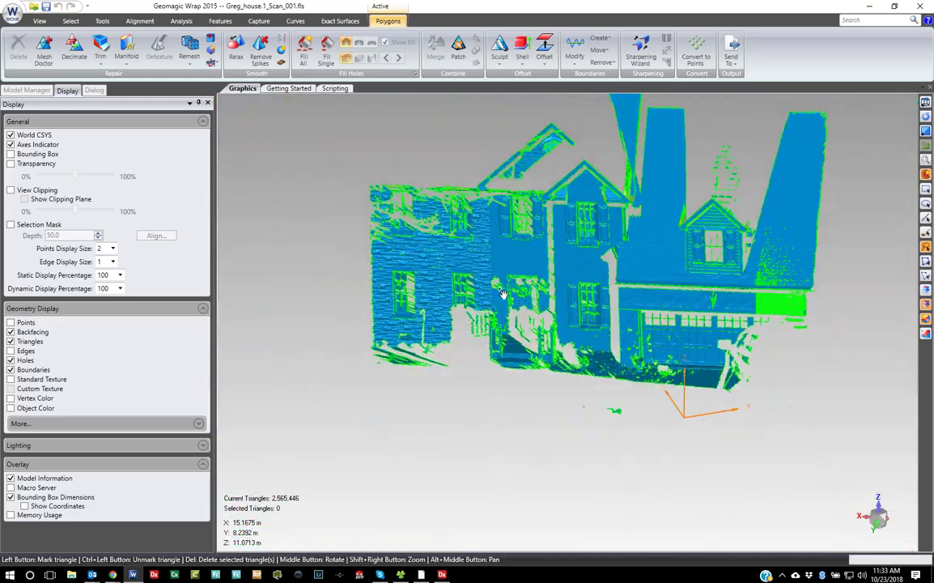
Review the overall house mesh from the front and at an angle, including the gables, dormer and roof sections.
middle_click_drag(660, 319, 692, 218)
scroll(709, 211, "up", 3)
scroll(639, 316, "down", 4)
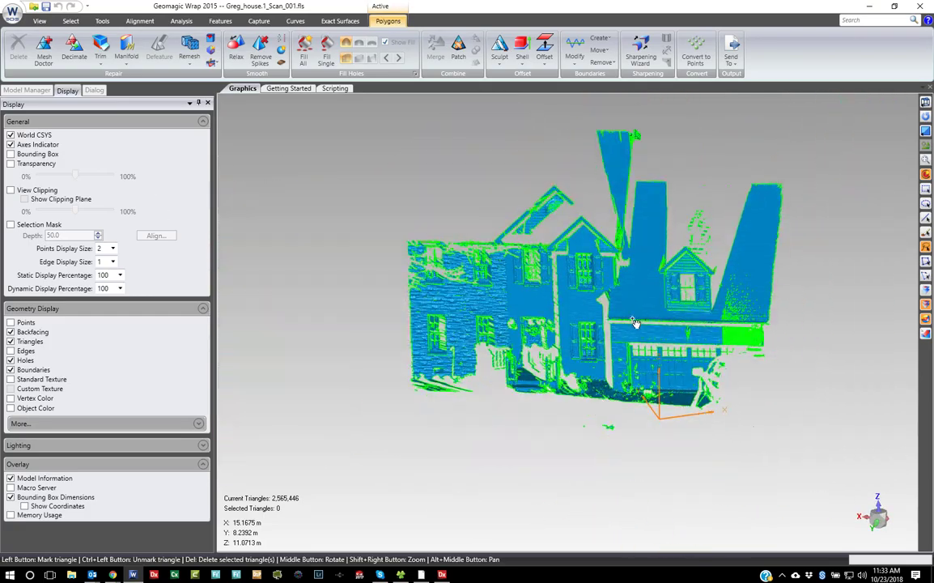
scroll(617, 263, "up", 2)
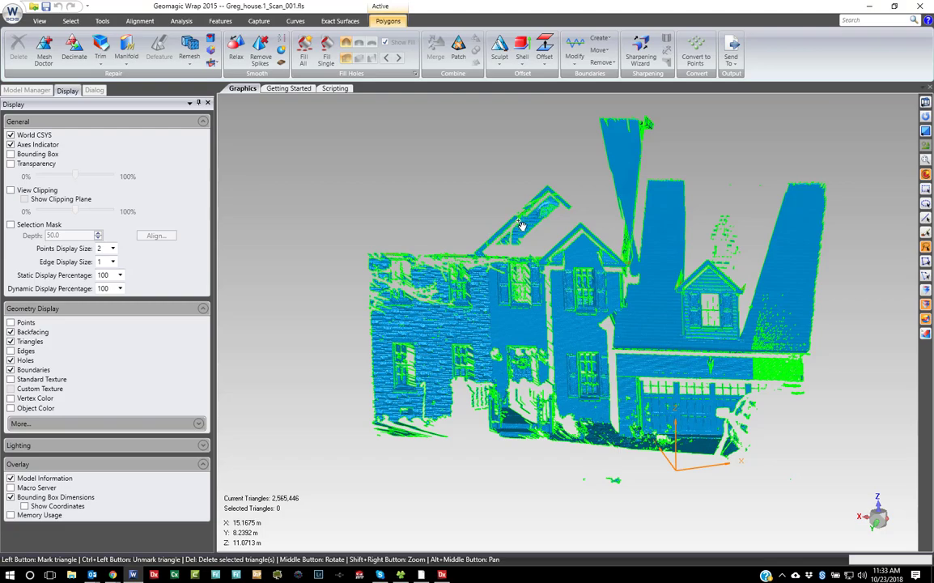
middle_click_drag(562, 243, 709, 312)
scroll(679, 270, "up", 5)
scroll(709, 312, "down", 6)
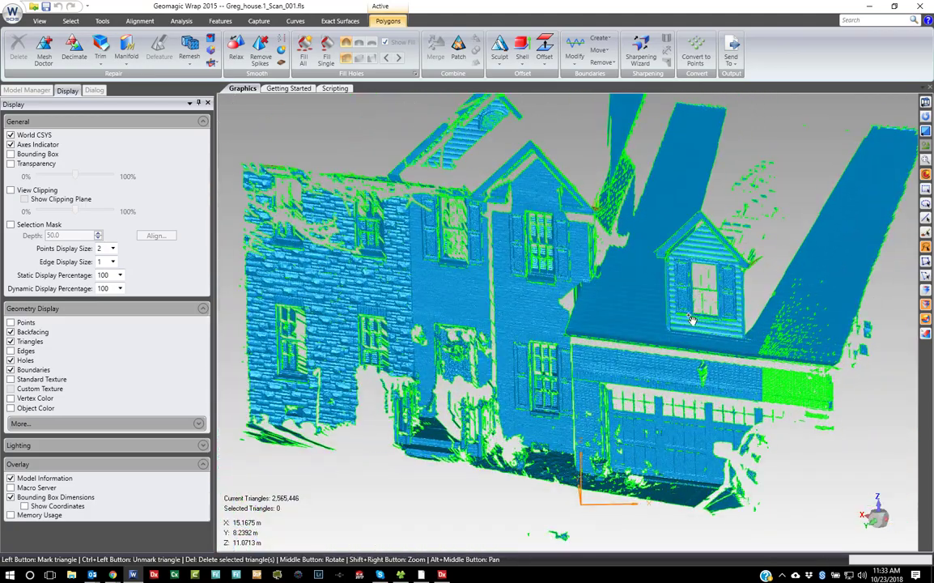
middle_click_drag(561, 285, 534, 275)
scroll(450, 282, "up", 2)
scroll(451, 282, "down", 3)
scroll(625, 291, "up", 1)
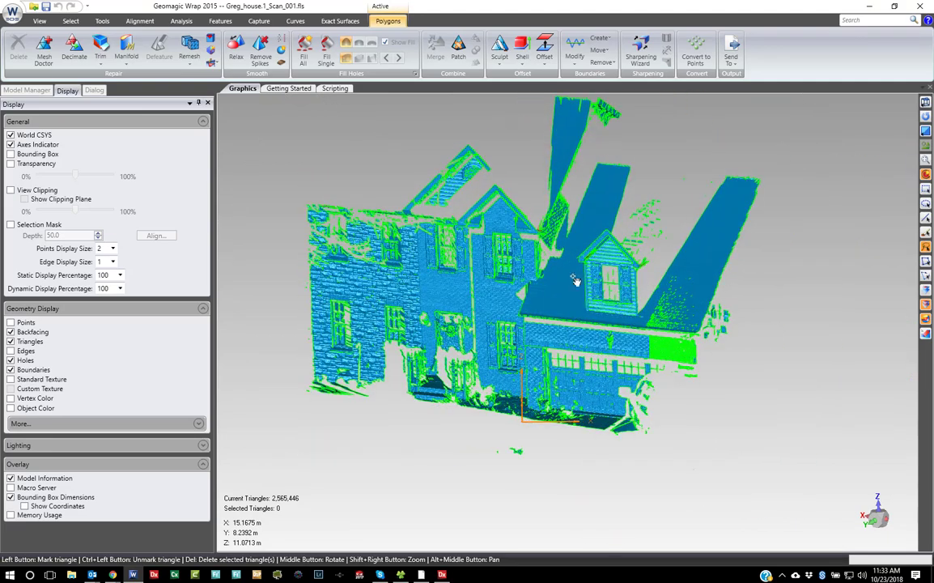
middle_click_drag(421, 254, 422, 254)
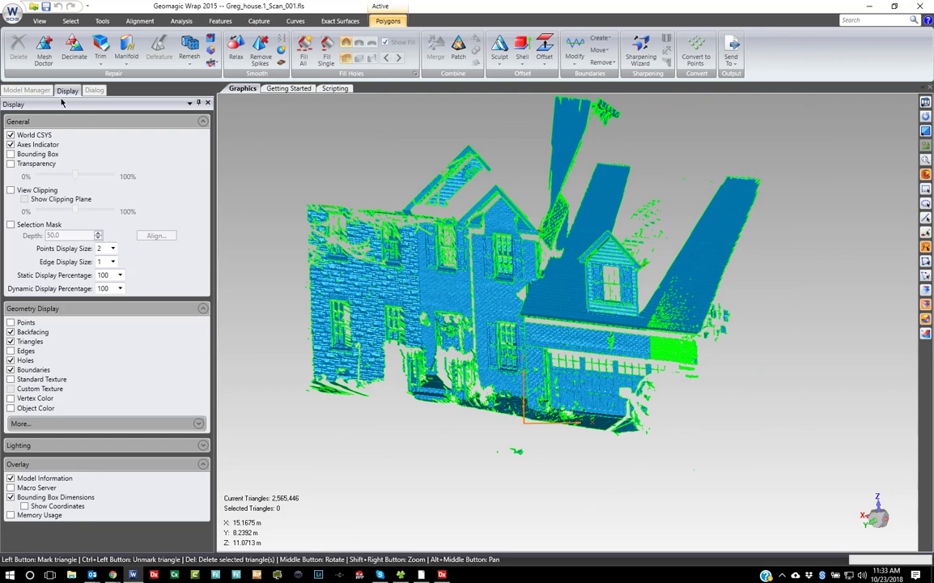